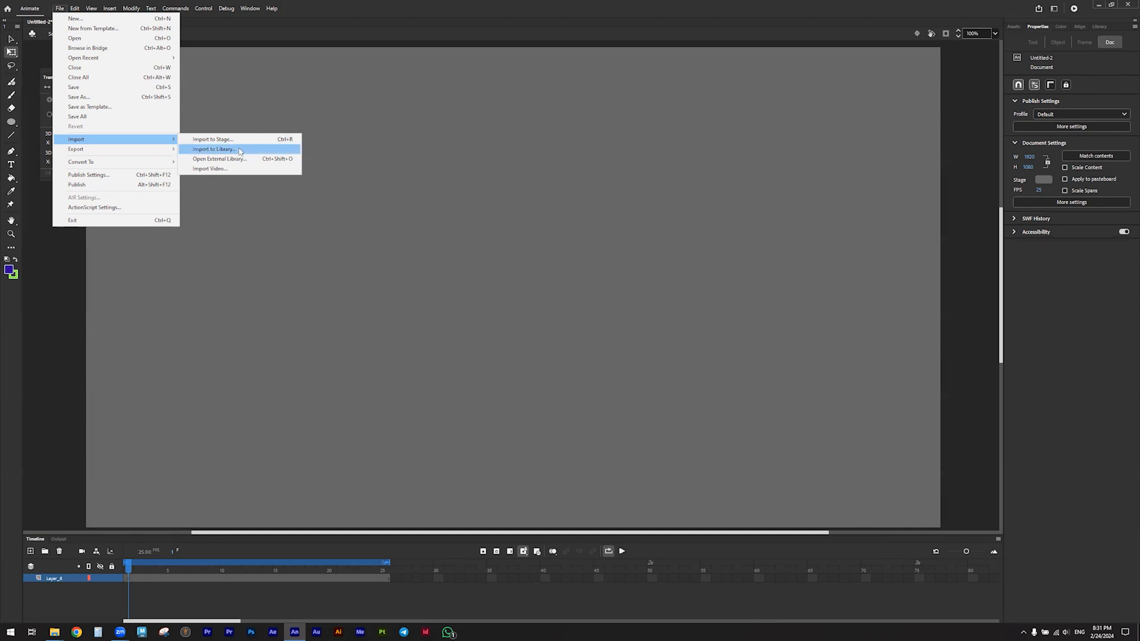
Import the street background picture 19872121.jpg from the Ball & BG folder to the stage.
click(217, 141)
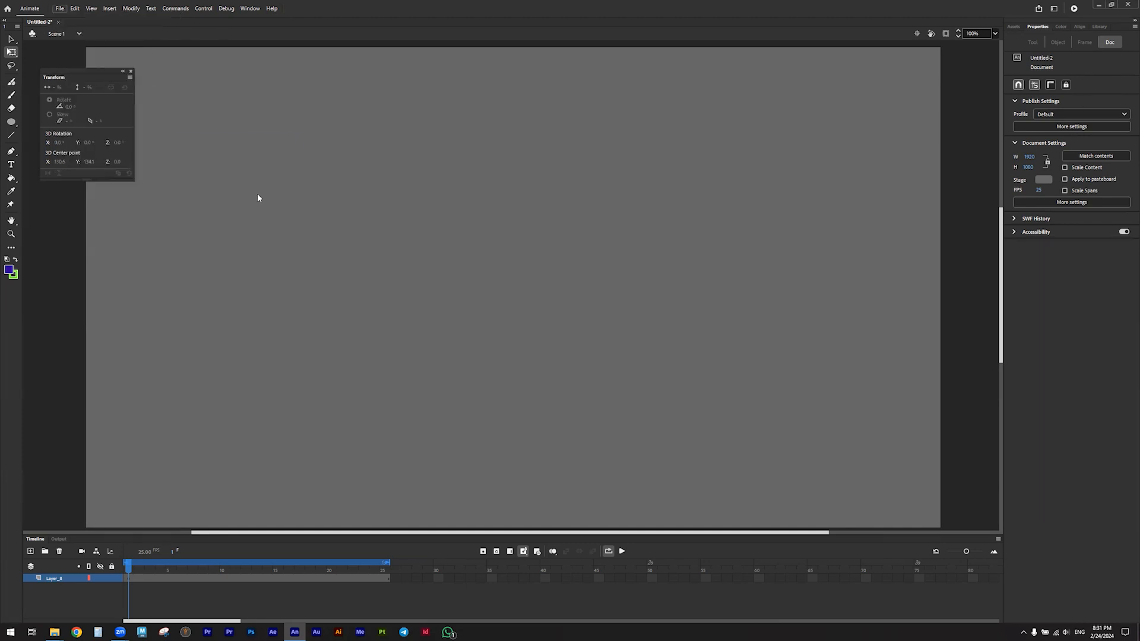
click(201, 95)
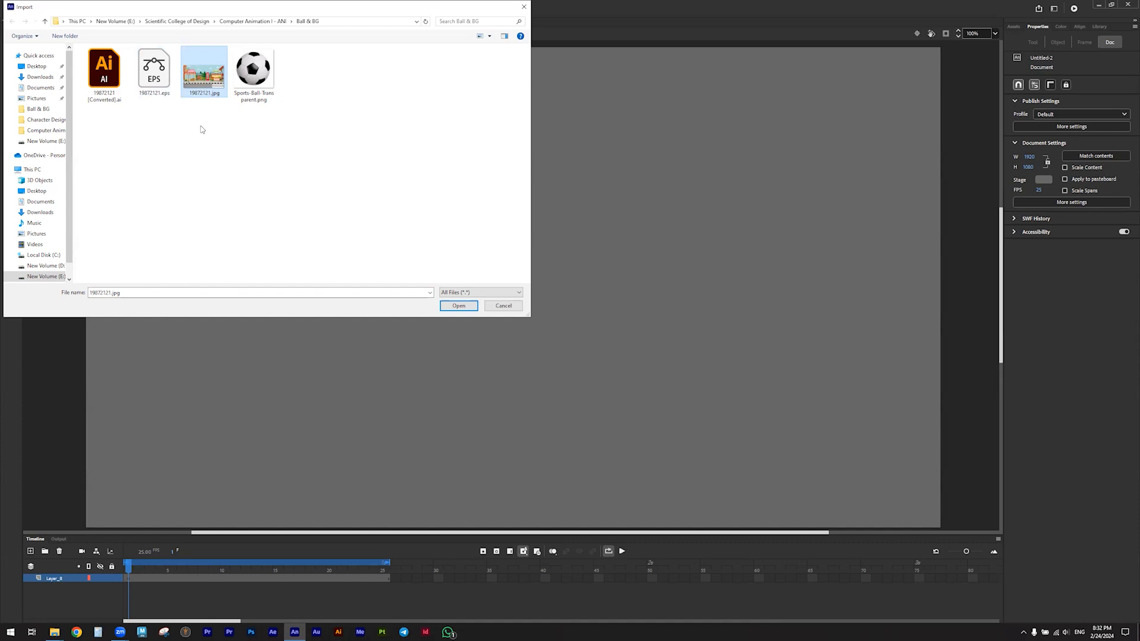
click(164, 88)
click(251, 83)
click(205, 83)
click(462, 307)
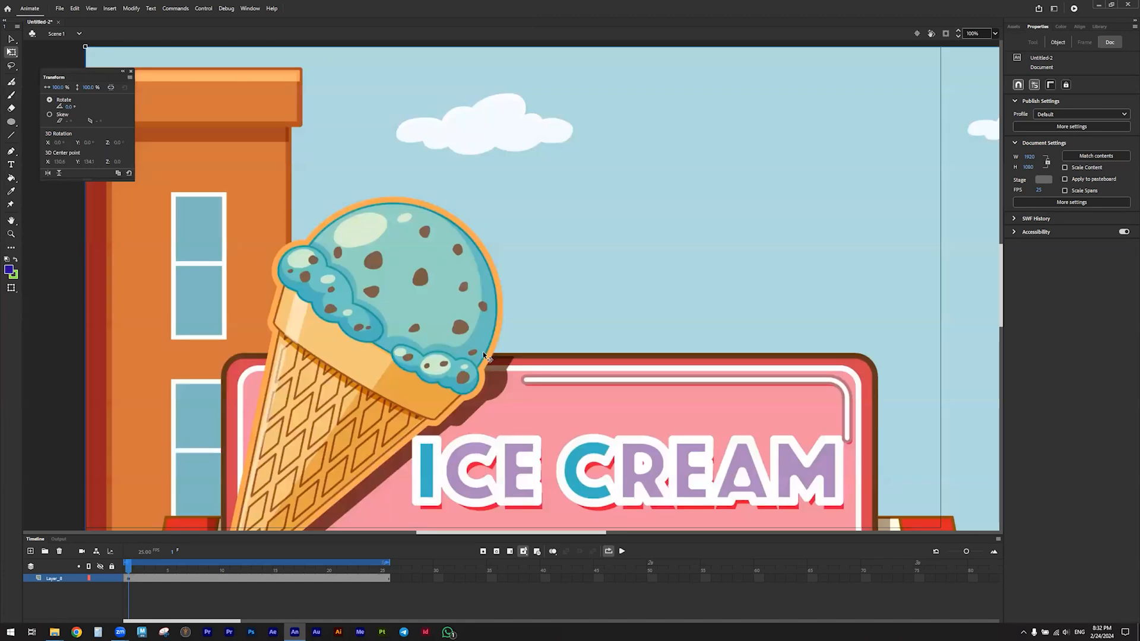
Try moving the imported background bitmap down off the stage area, and undo the move.
key(ctrl+minus)
key(ctrl+minus)
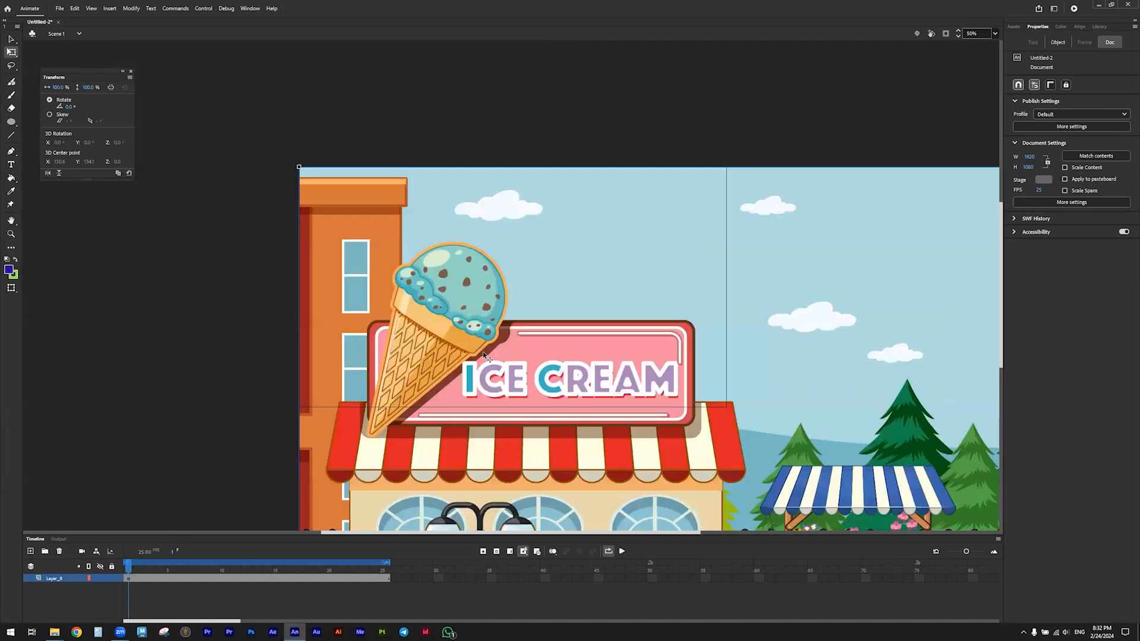
key(ctrl+minus)
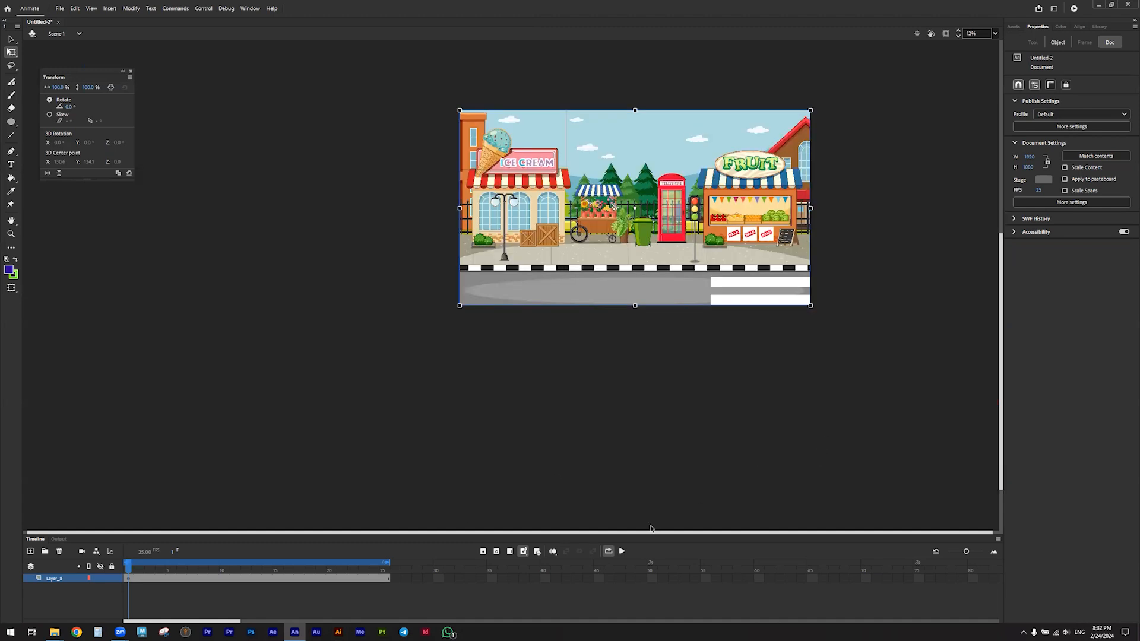
drag(712, 301, 655, 388)
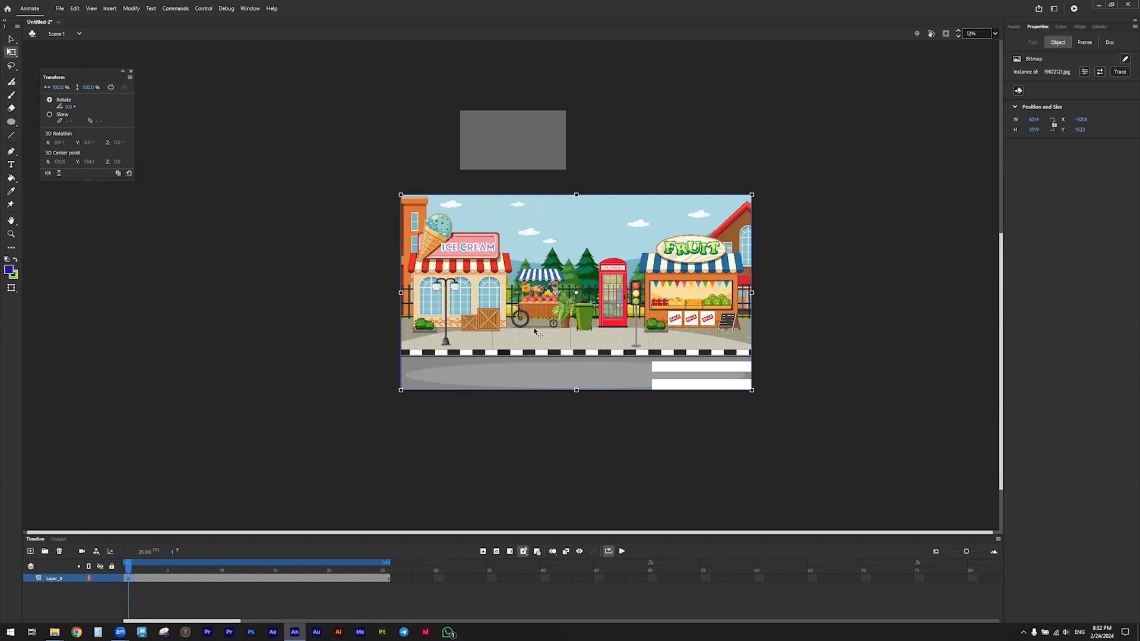
key(ctrl+z)
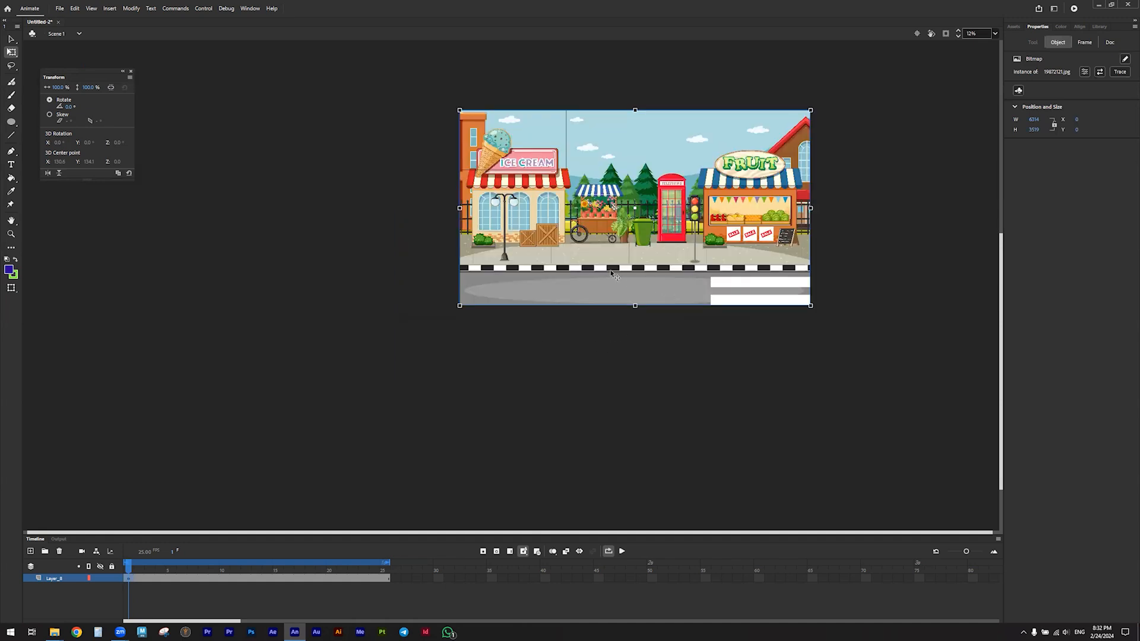
Resize the background bitmap to 1920 wide by 1080 high so it matches the stage.
scroll(612, 274, up, 5)
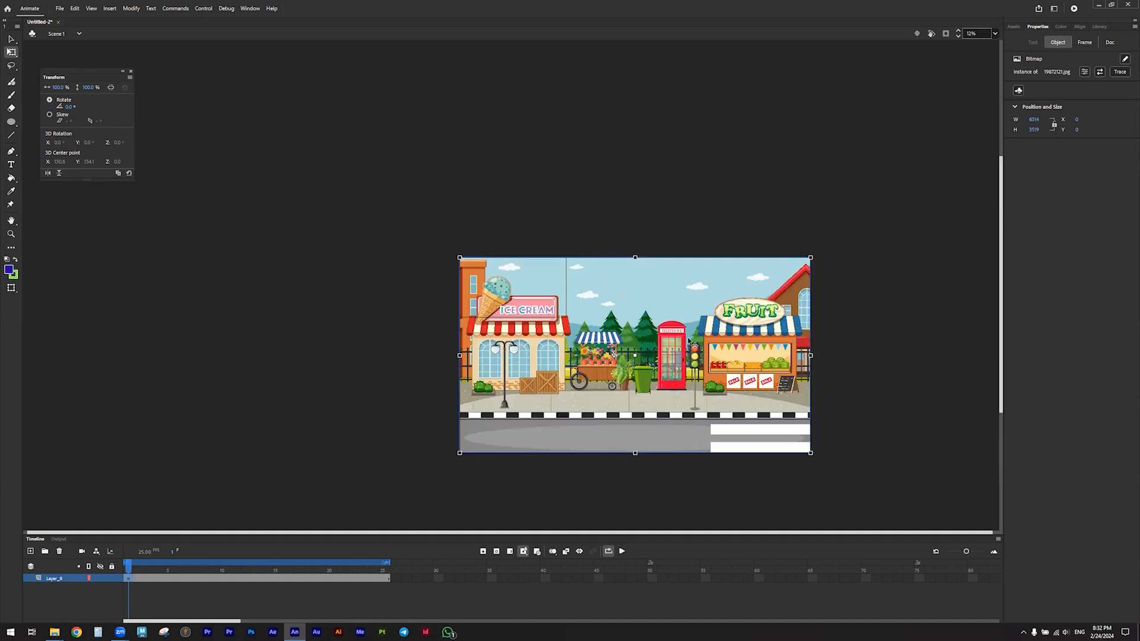
click(1109, 43)
click(1085, 43)
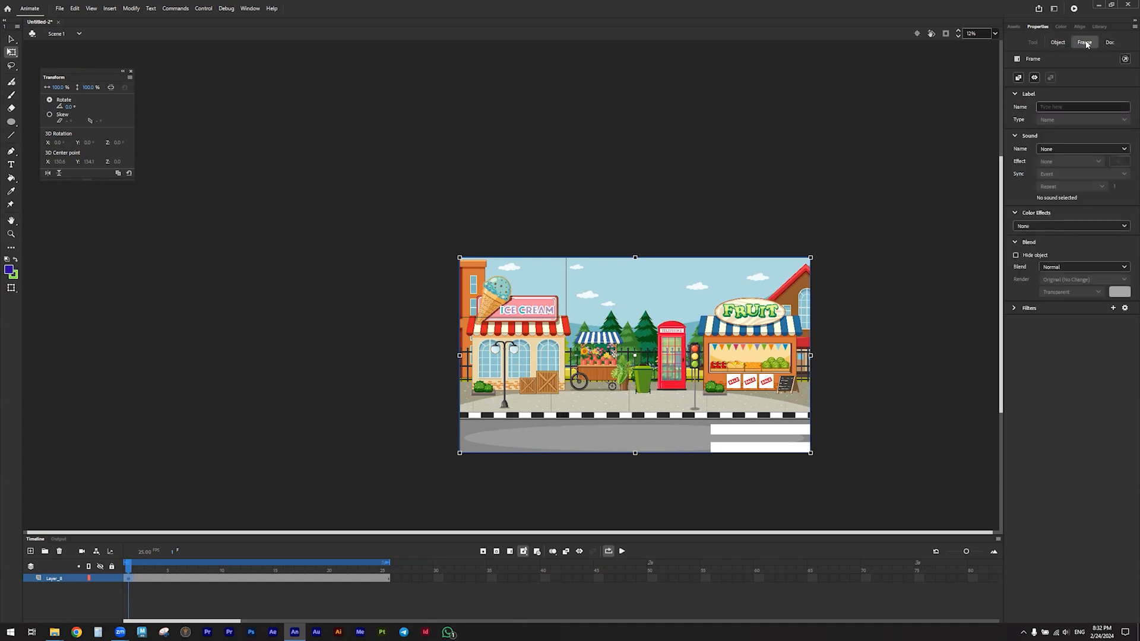
click(1057, 44)
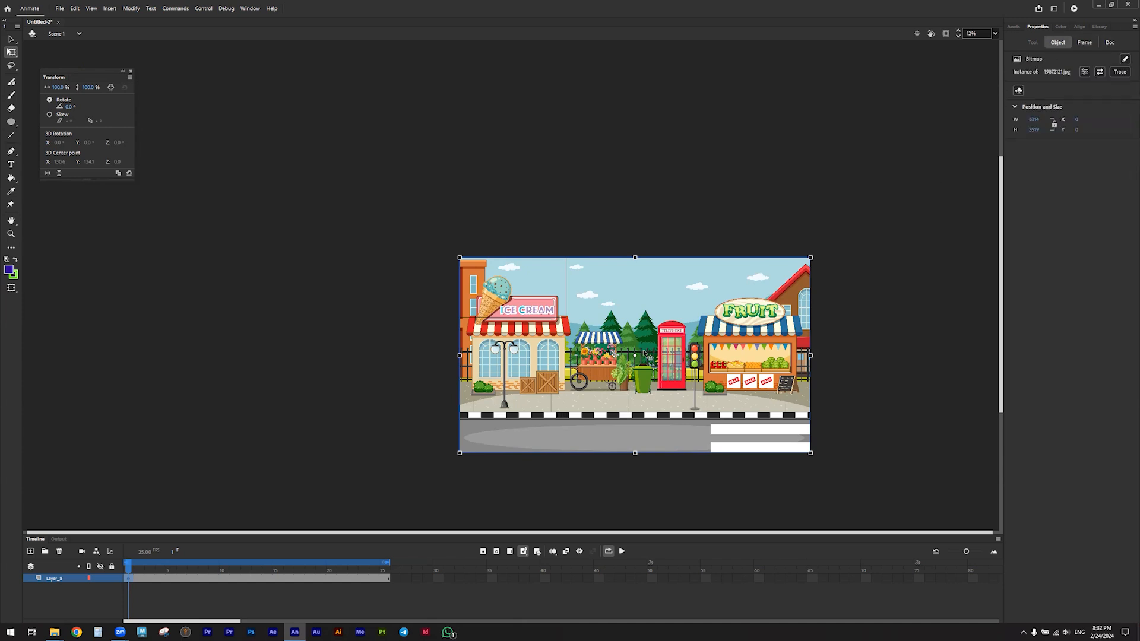
click(1034, 120)
text(1920)
click(1034, 130)
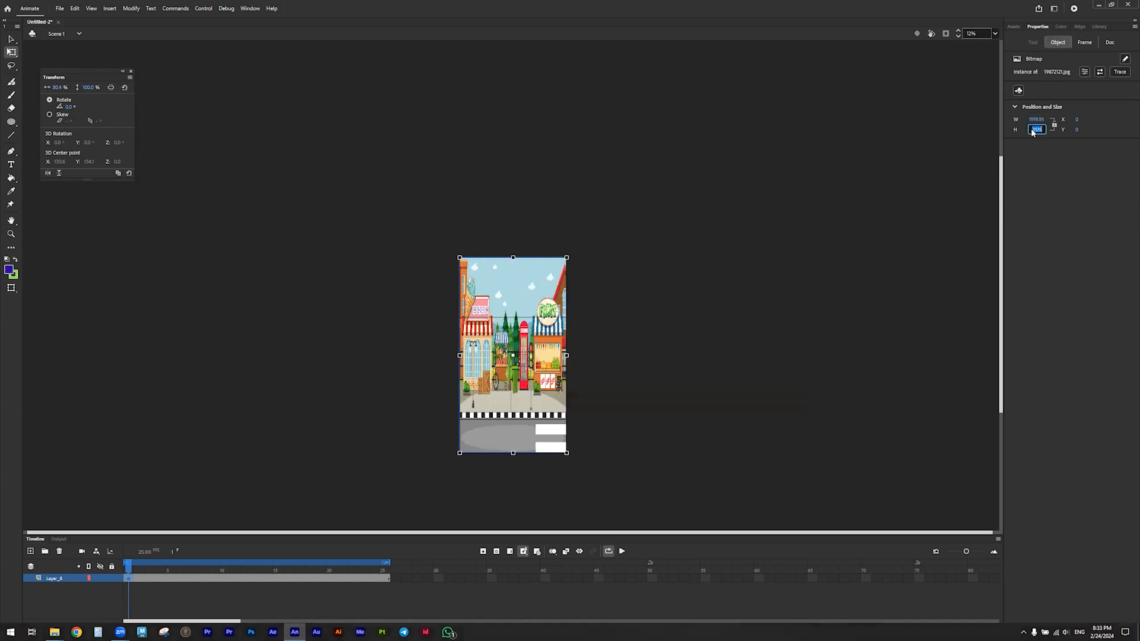
text(1080)
key(Return)
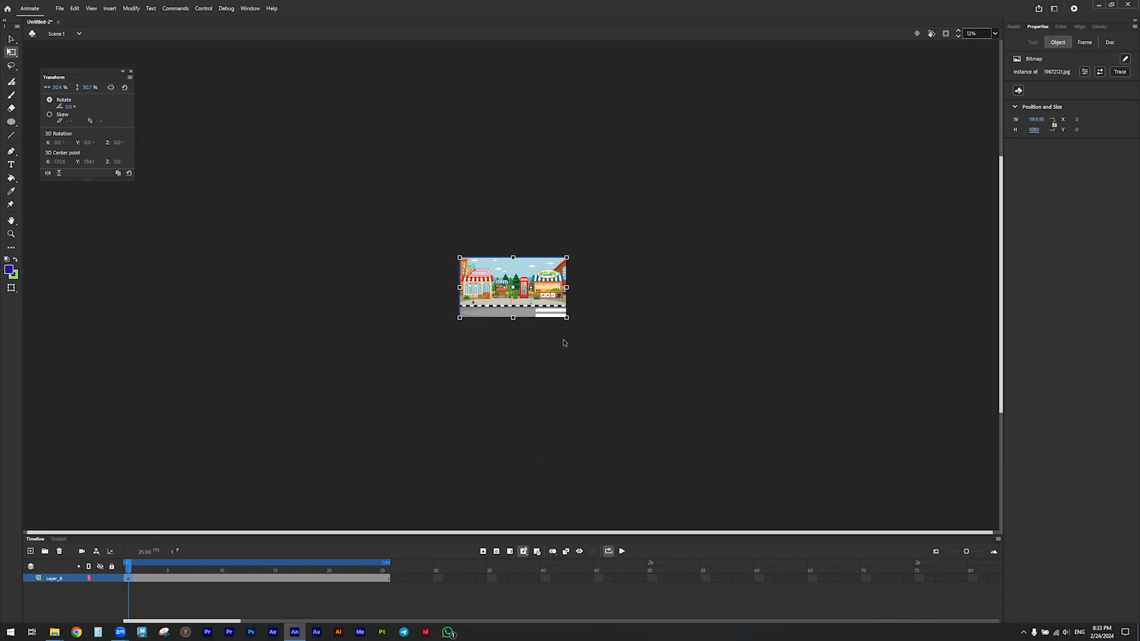
Try enlarging the background bitmap past the stage edges and clipping the content outside the stage.
scroll(551, 334, up, 3)
key(alt)
click(995, 33)
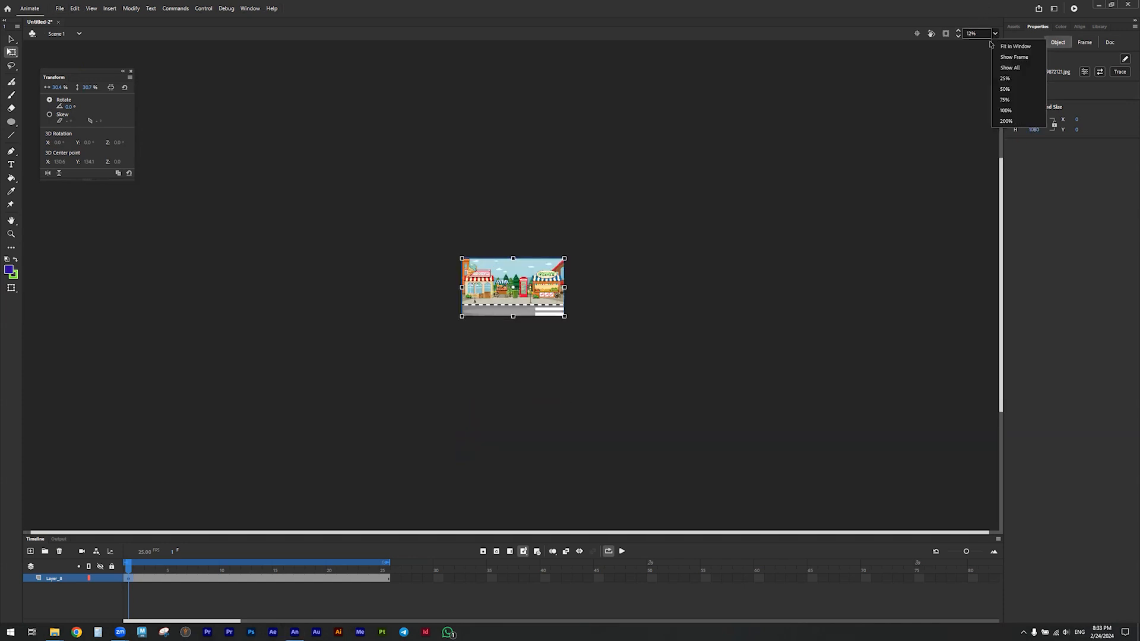
click(1009, 47)
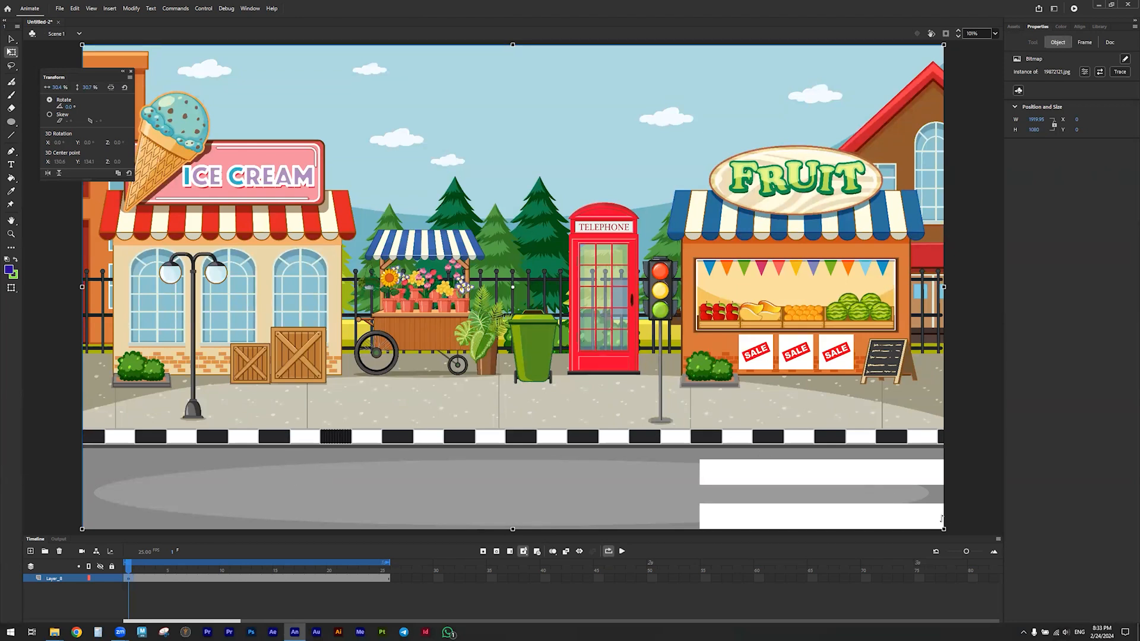
drag(944, 529, 973, 545)
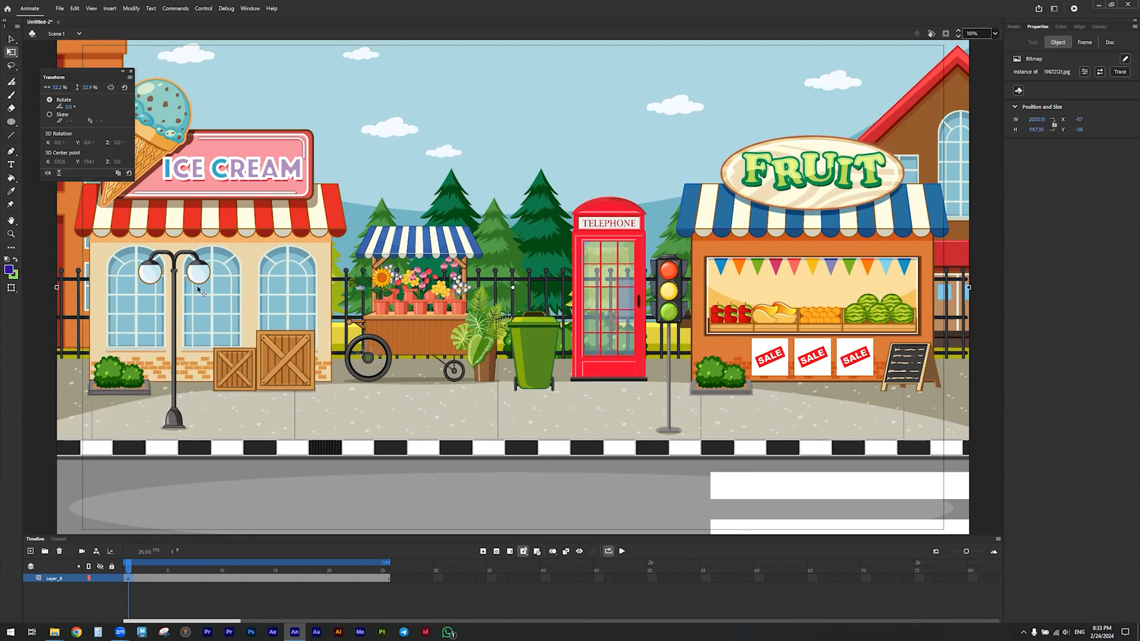
click(946, 35)
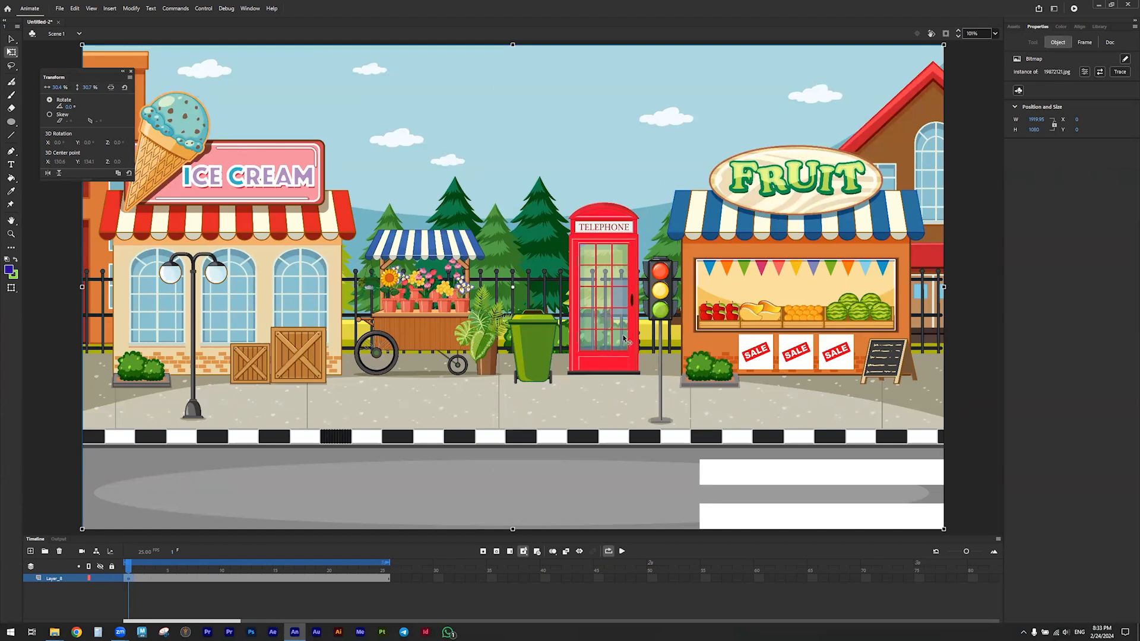
Import 19872121 [Converted].ai as Animate layers above a newly added layer, and delete the imported artwork from the stage.
click(31, 551)
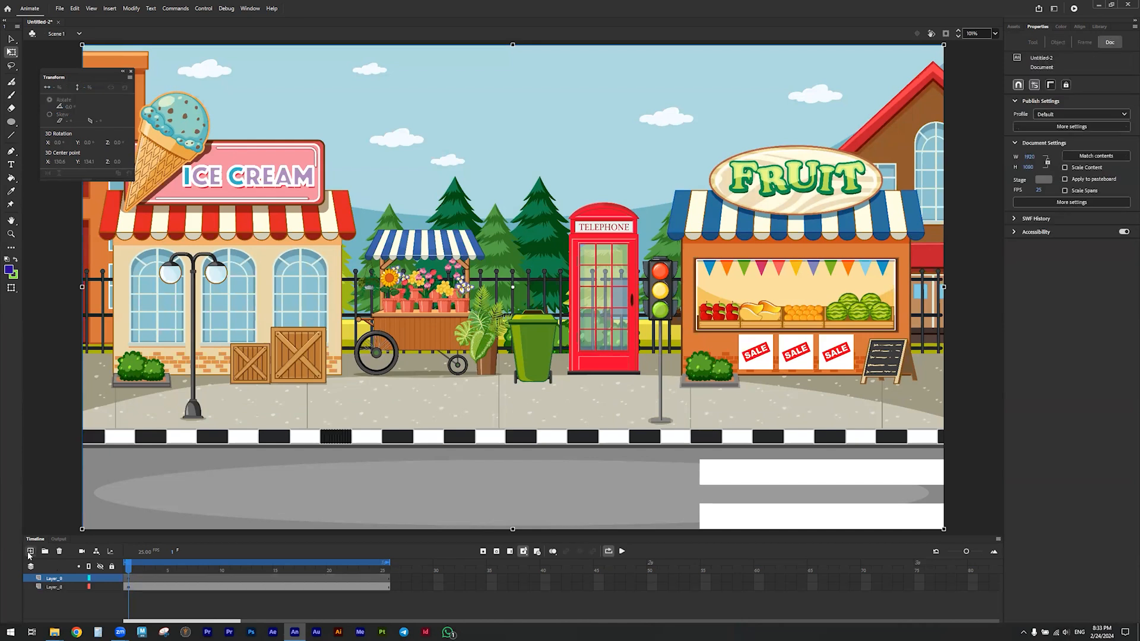
click(59, 8)
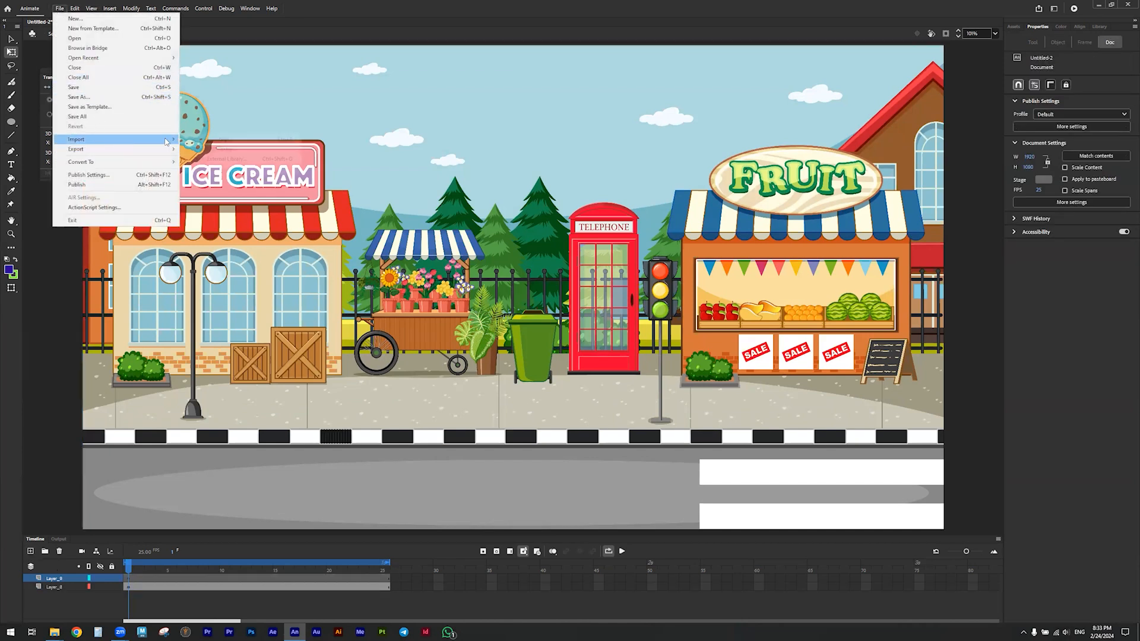
mouse_move(119, 139)
click(222, 142)
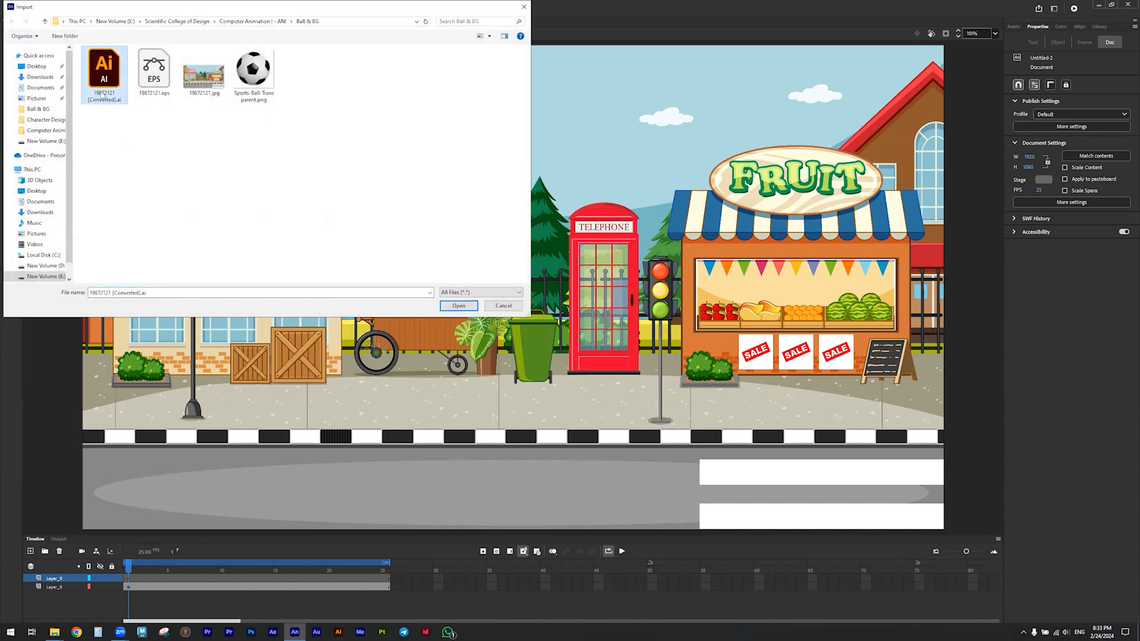
double_click(104, 80)
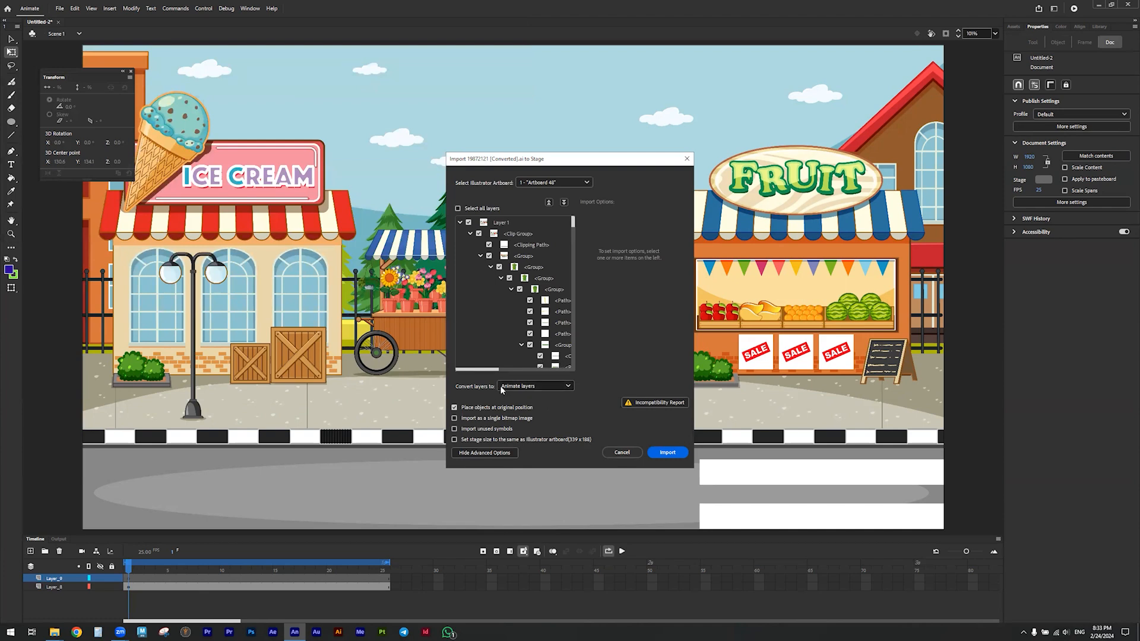
click(549, 389)
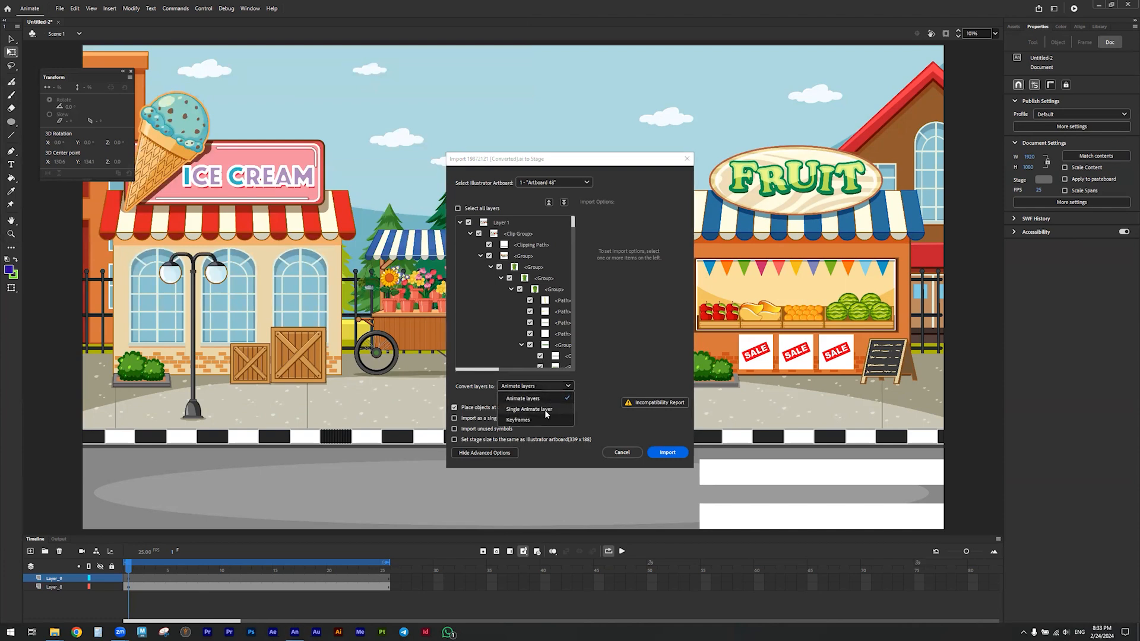
click(611, 375)
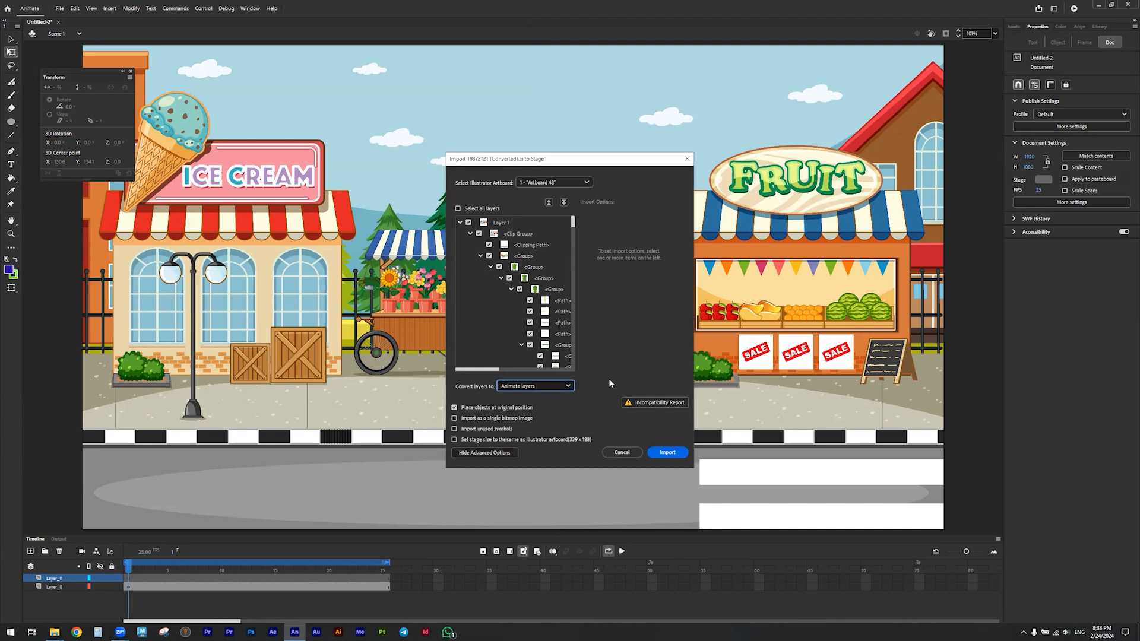
click(668, 452)
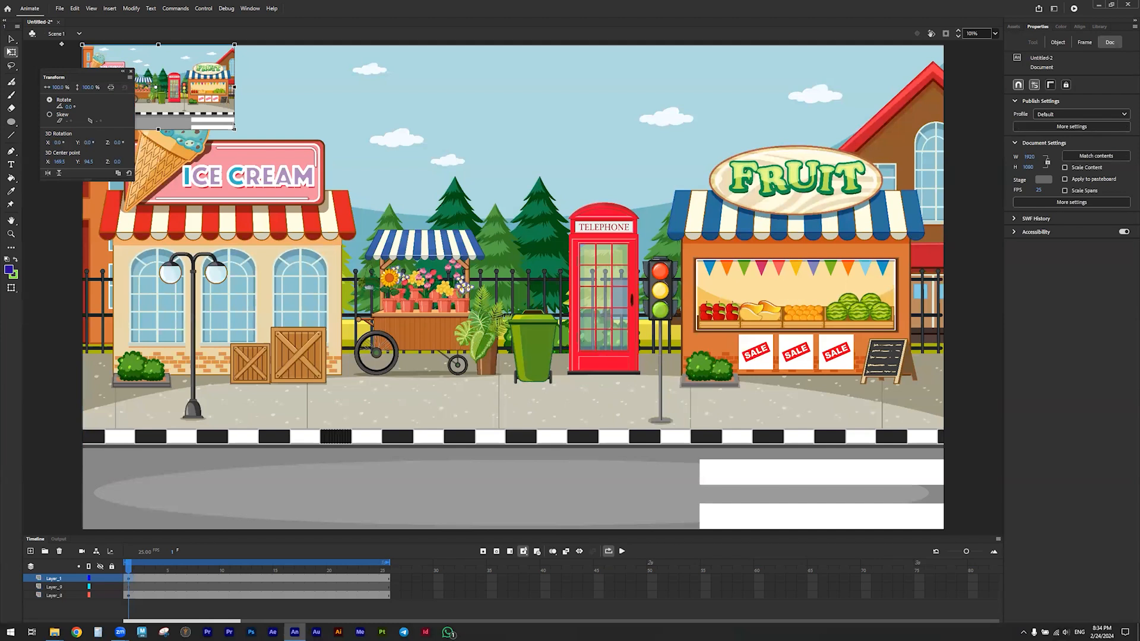
key(Delete)
Import 19872121 [Converted].ai to the stage, converting its layers to Animate layers and placing objects at their original position.
click(55, 11)
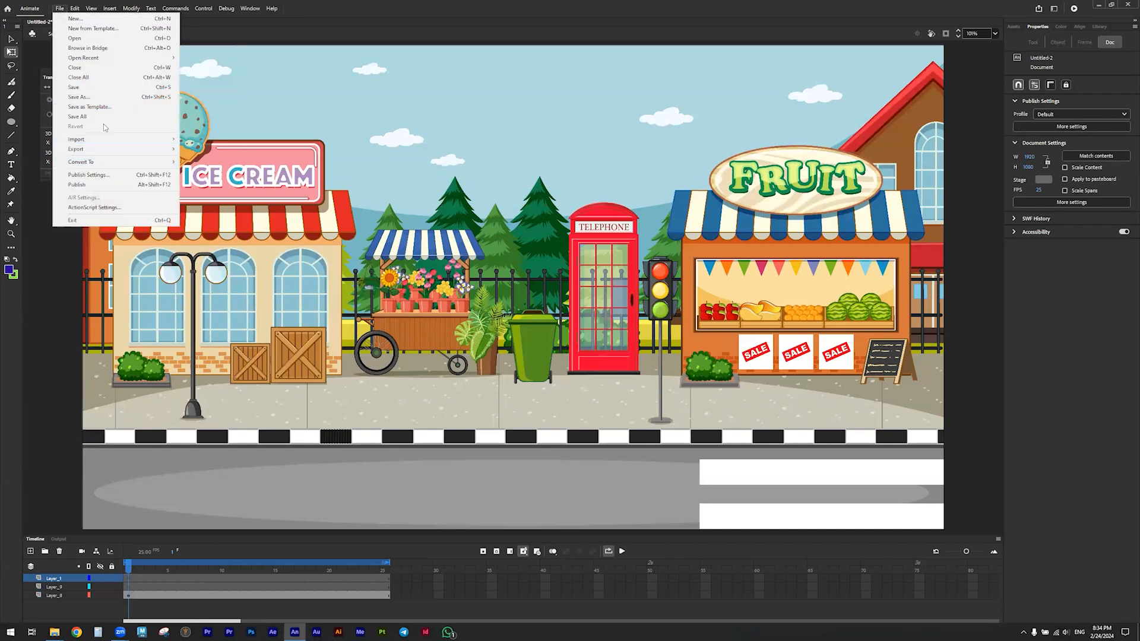
mouse_move(105, 144)
click(196, 143)
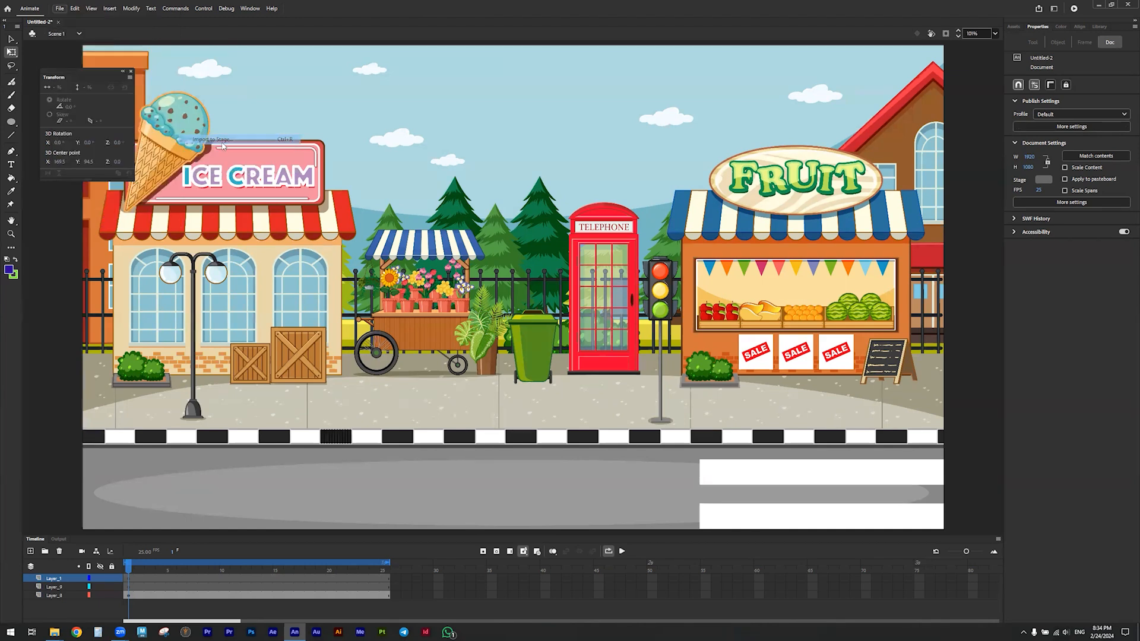
double_click(98, 75)
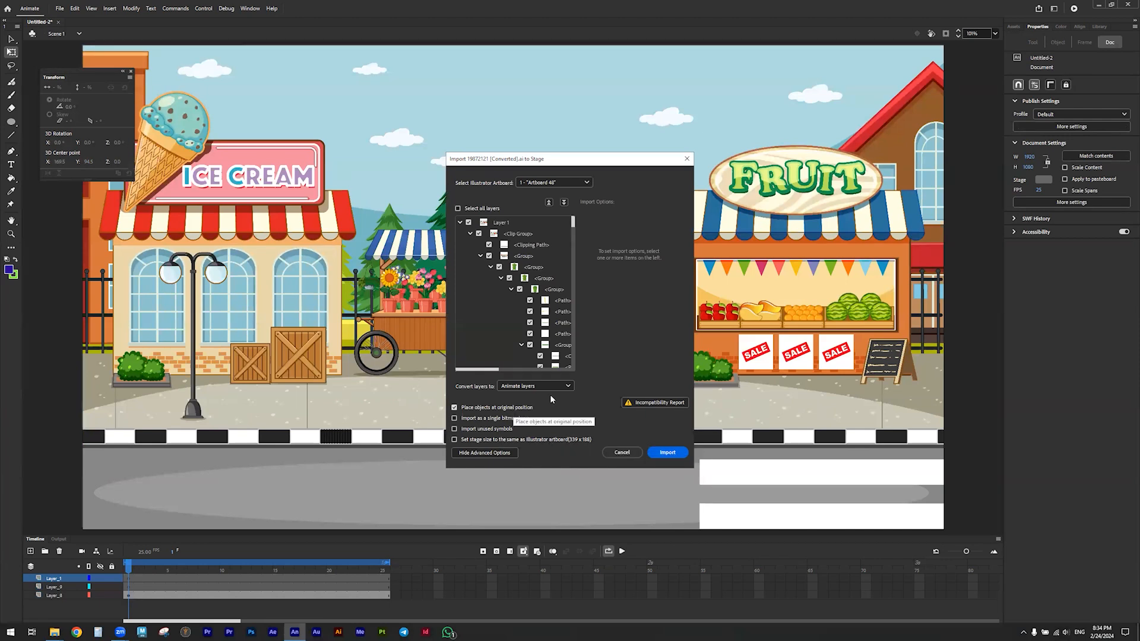
click(666, 454)
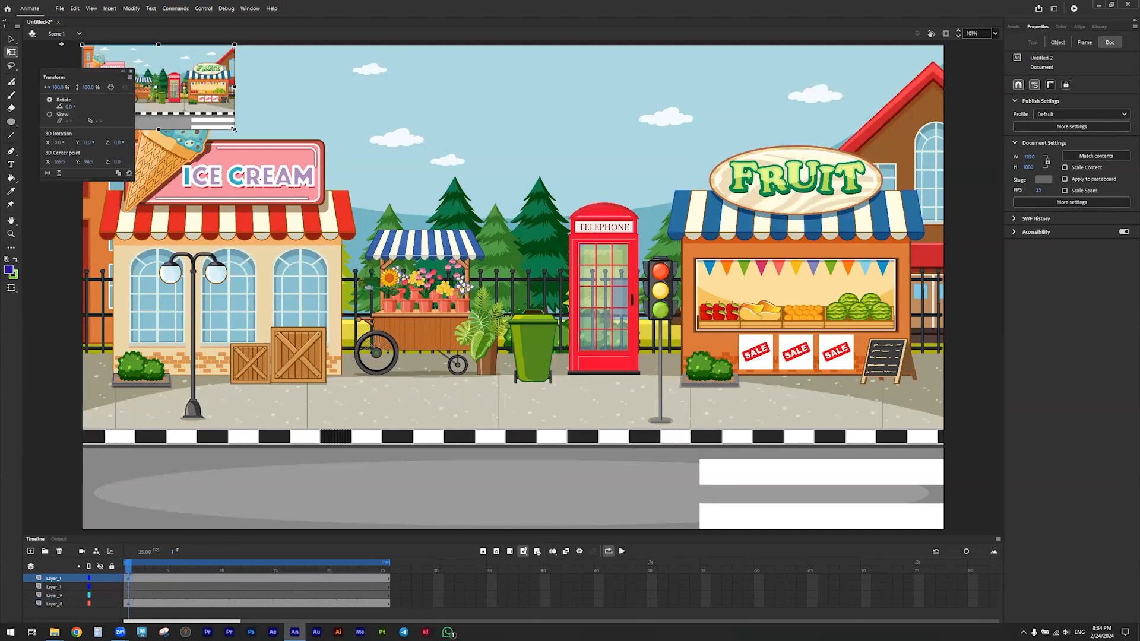
drag(285, 161, 455, 259)
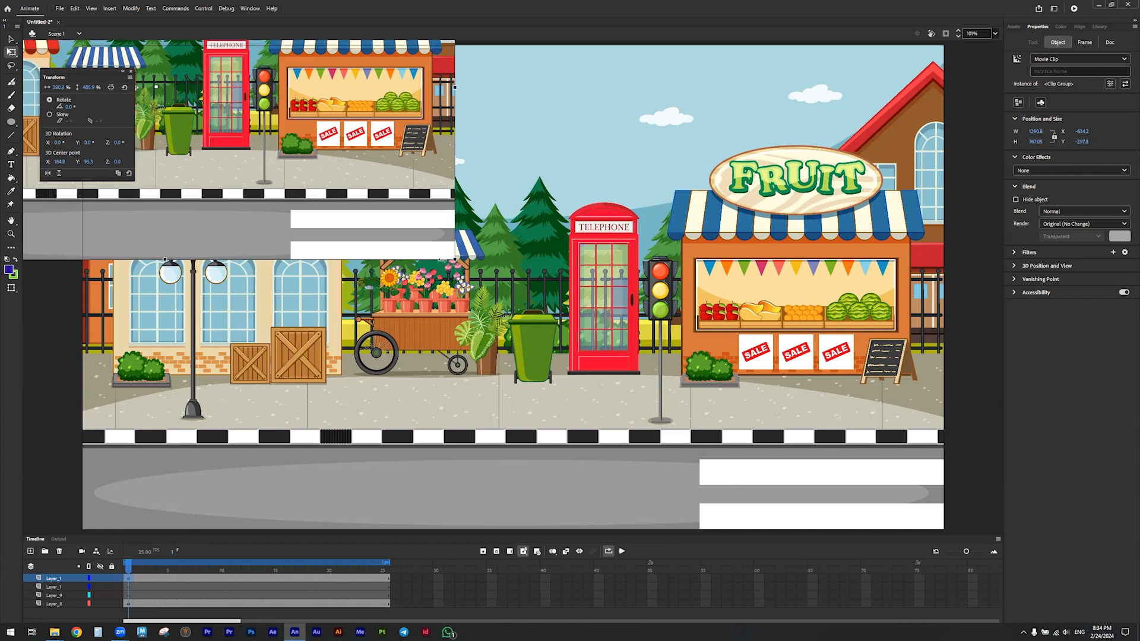
key(ctrl+minus)
drag(248, 148, 297, 196)
key(ctrl+z)
key(ctrl+z)
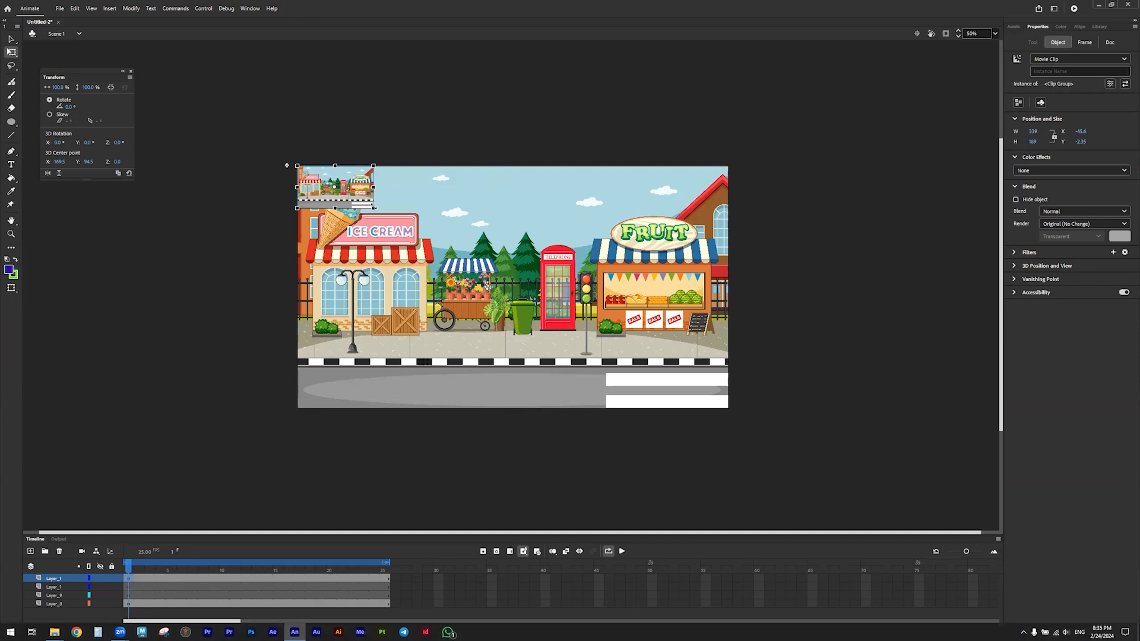
Scale the imported vector street artwork up to about 1920 × 1080 so that it fills the stage.
drag(386, 221, 409, 247)
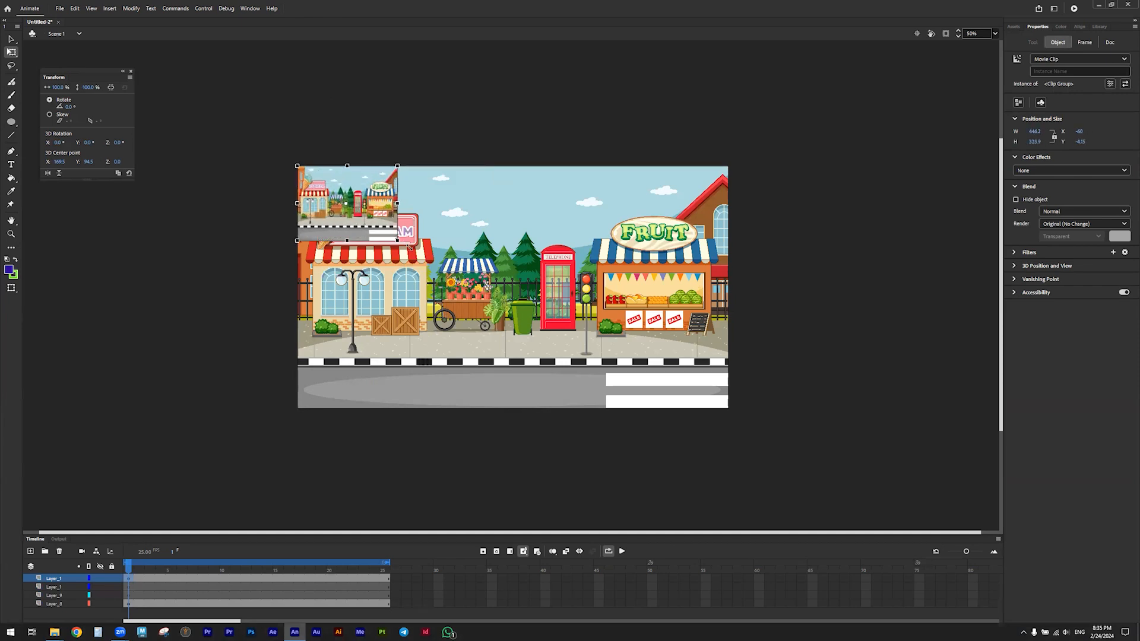
drag(572, 344, 725, 406)
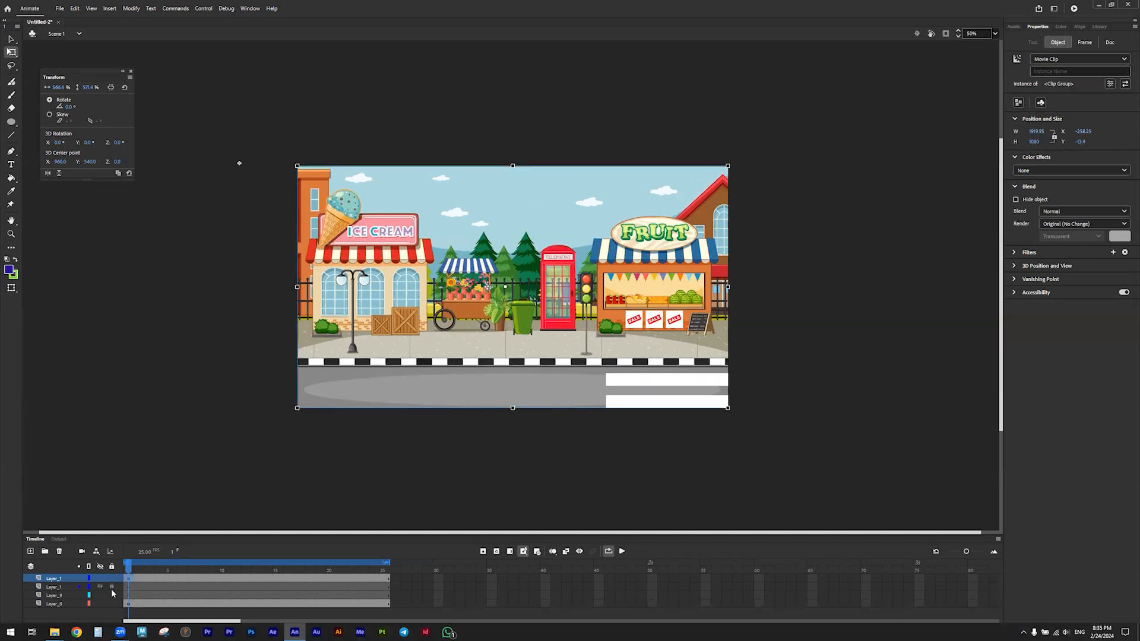
Delete the two empty layers between the vector artwork layer and the bitmap background layer.
click(56, 586)
shift+click(54, 595)
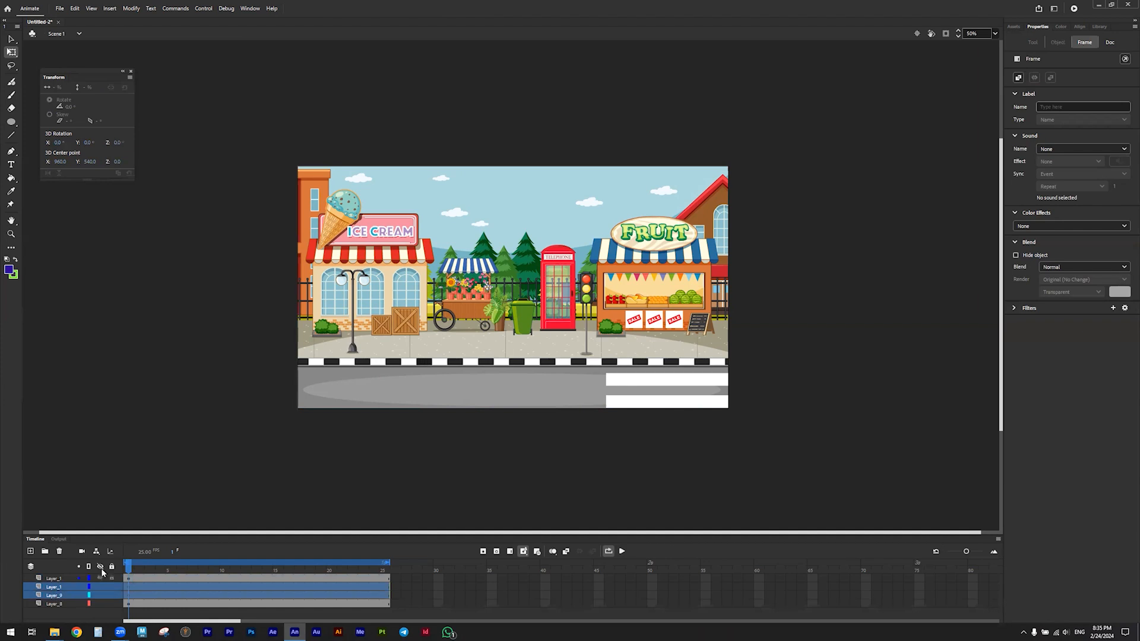
click(59, 552)
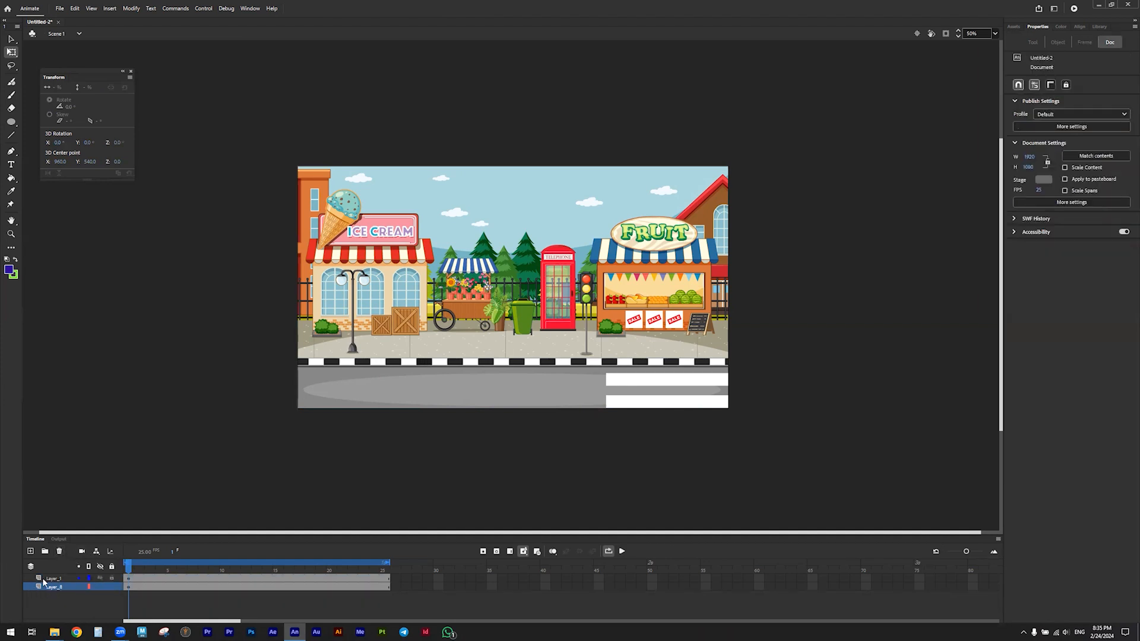
Select the vector artwork's layer and move the playhead to frame 5.
click(42, 580)
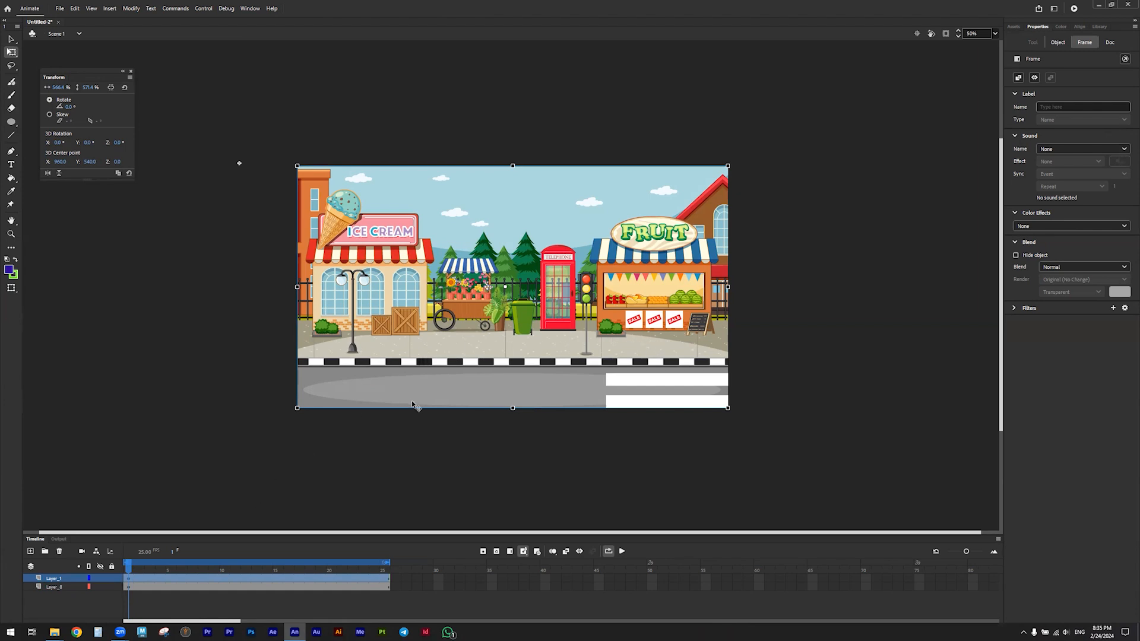
click(158, 569)
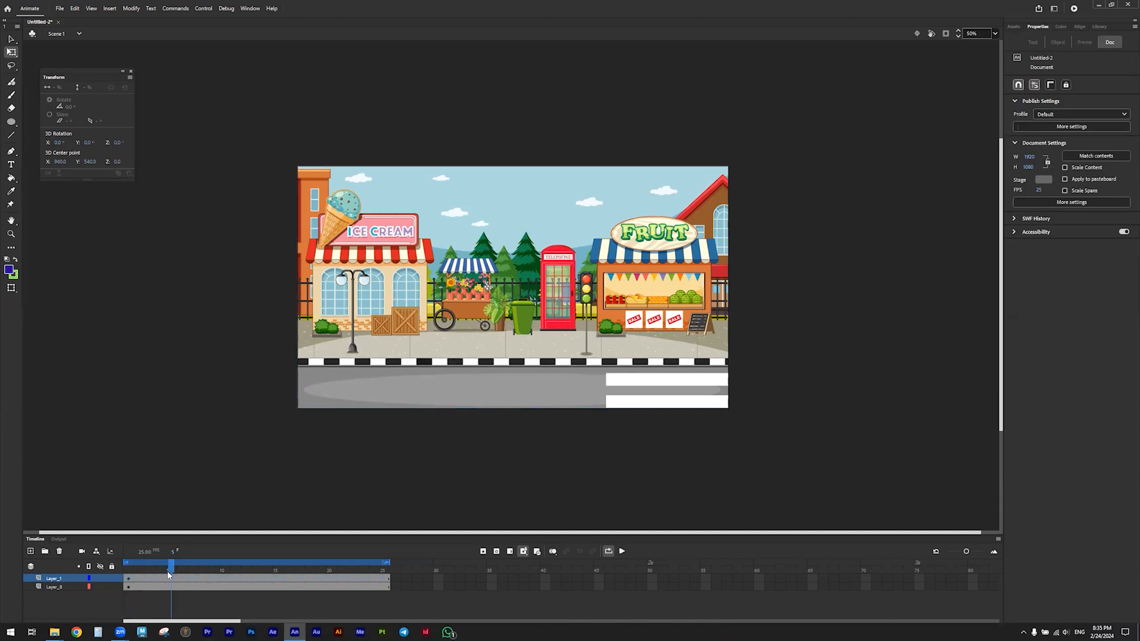
Inspect the vector street artwork's clip group by toggling the visibility of its mask and masked layers, and return to the main scene.
click(443, 307)
double_click(442, 306)
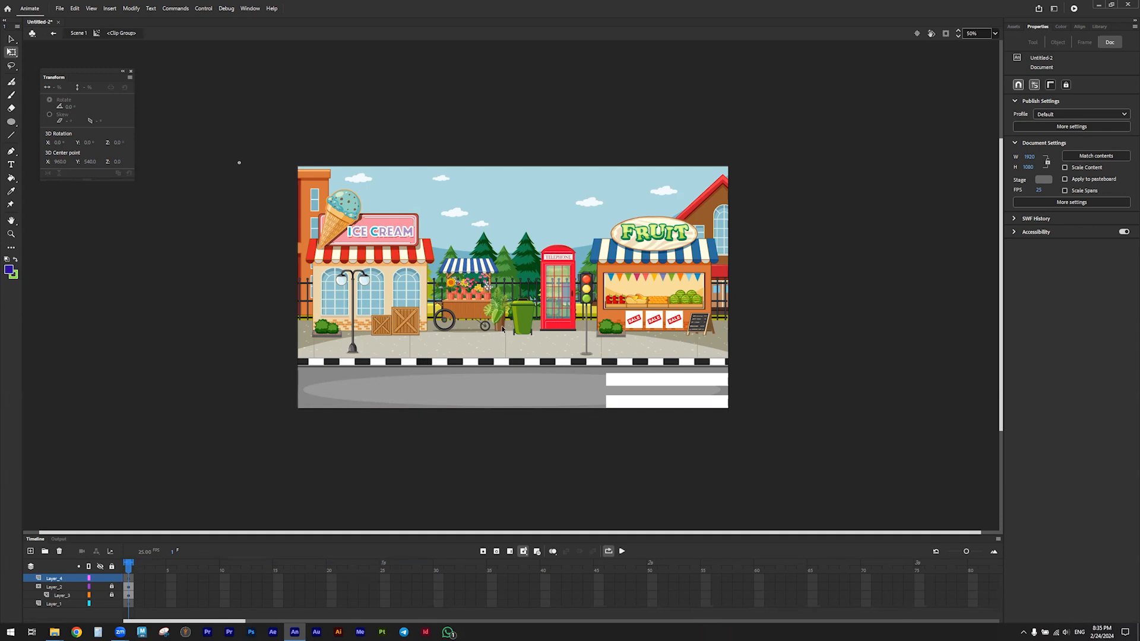
click(99, 588)
click(100, 587)
click(100, 587)
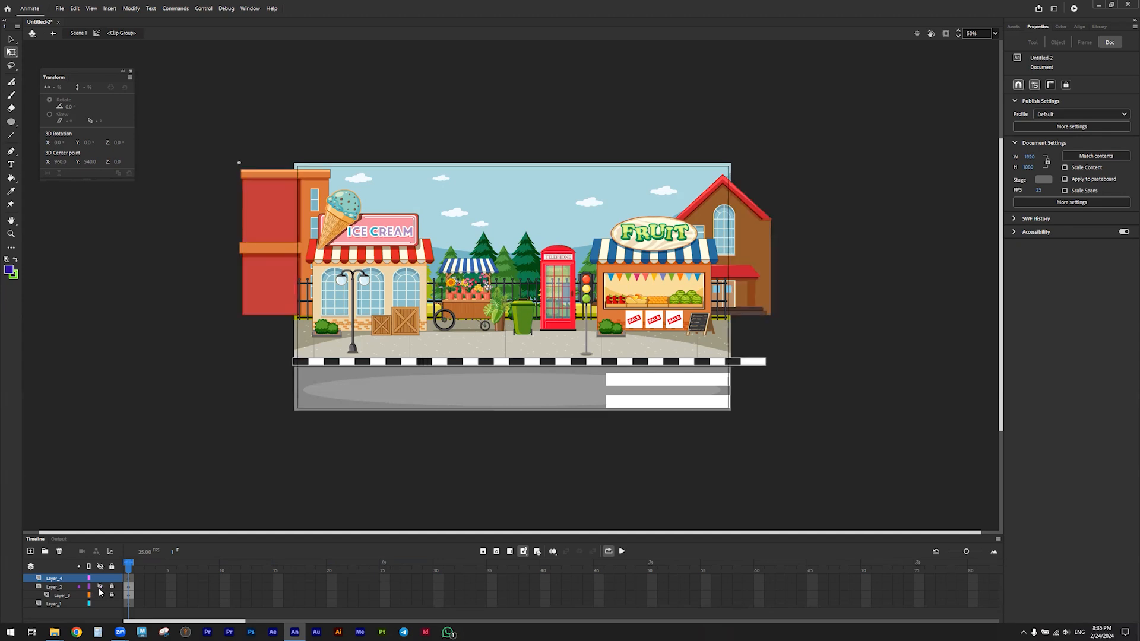
click(100, 588)
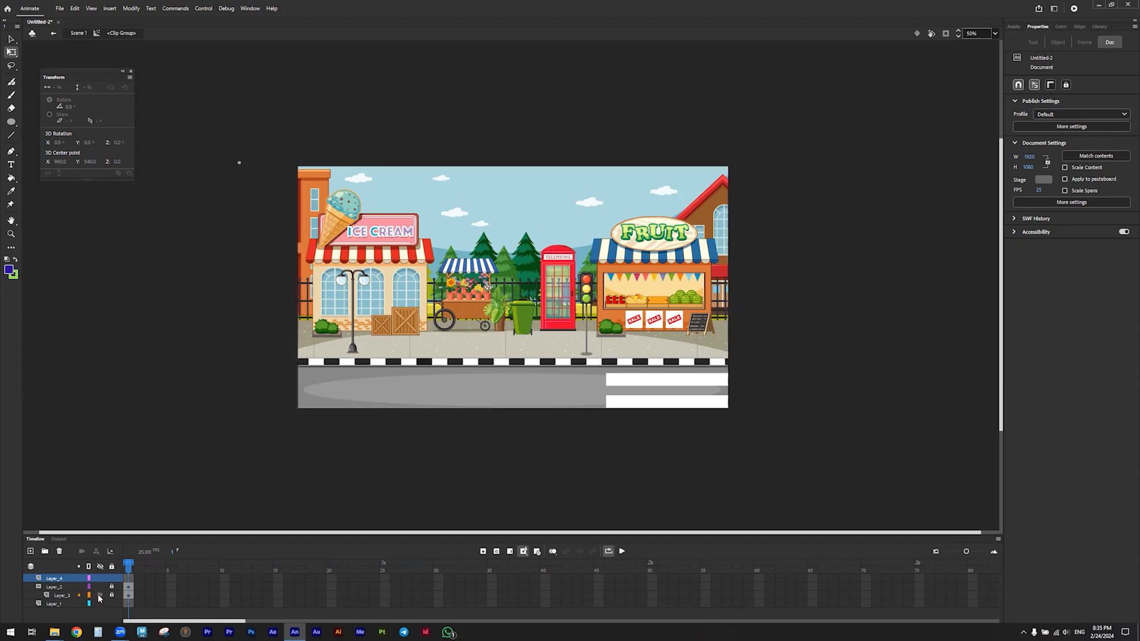
click(99, 597)
click(99, 597)
double_click(510, 309)
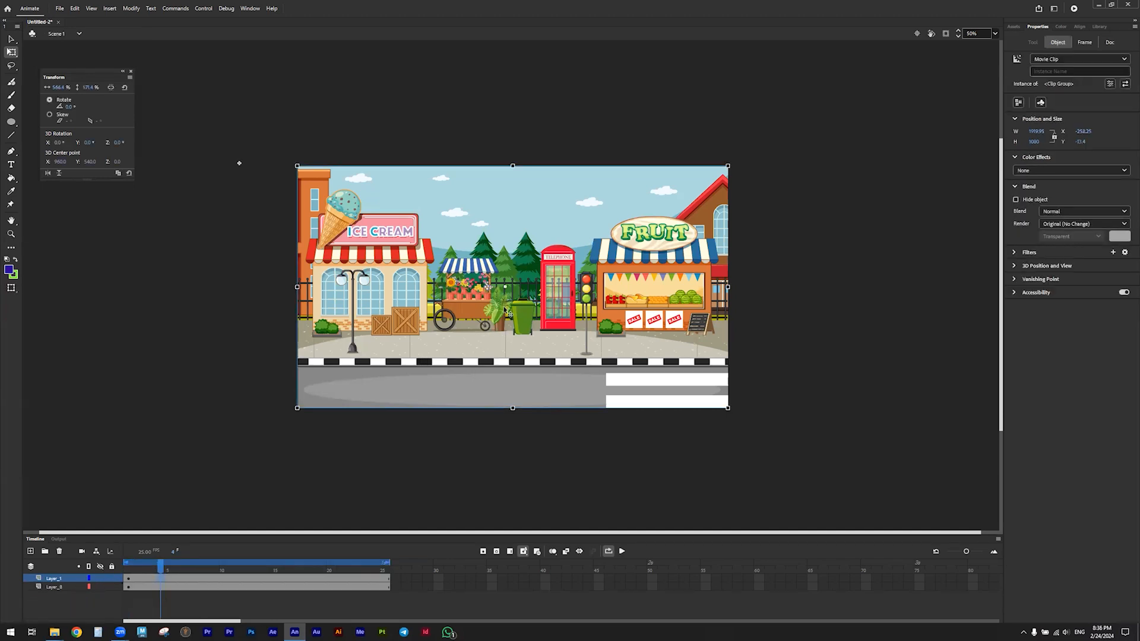
Select the vector street artwork's layer and hide the bitmap background layer beneath it.
double_click(458, 232)
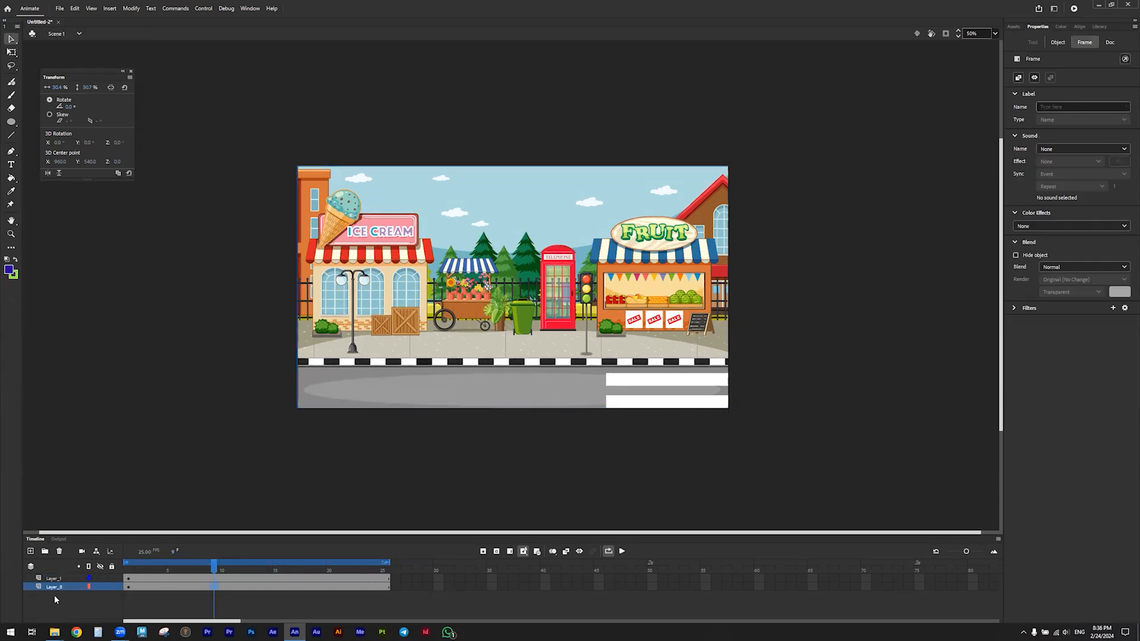
click(52, 579)
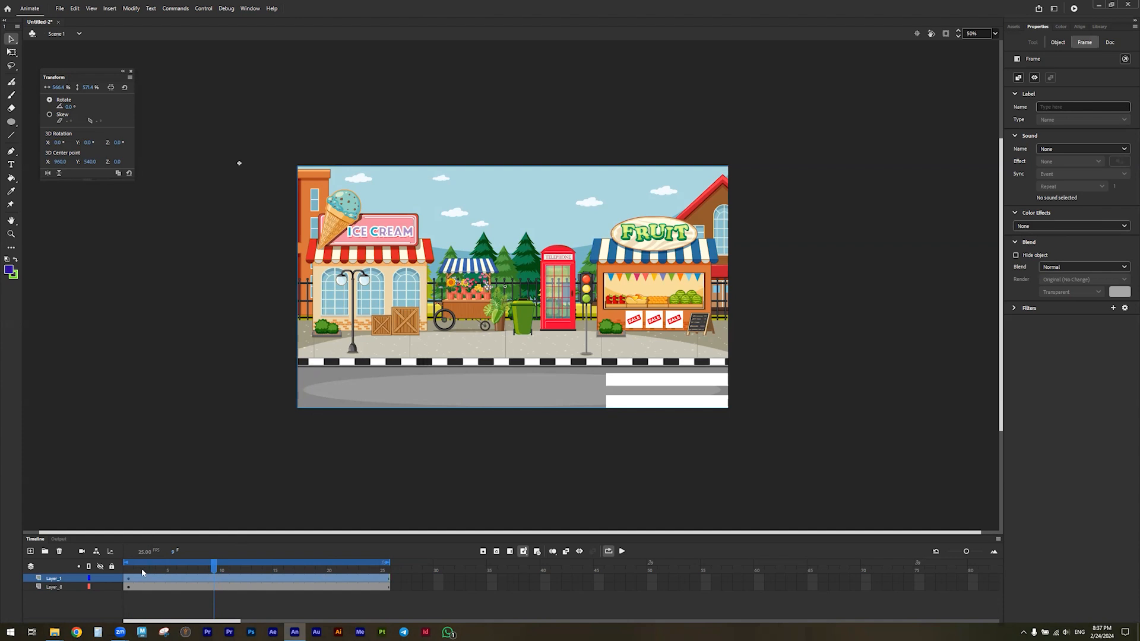
double_click(466, 324)
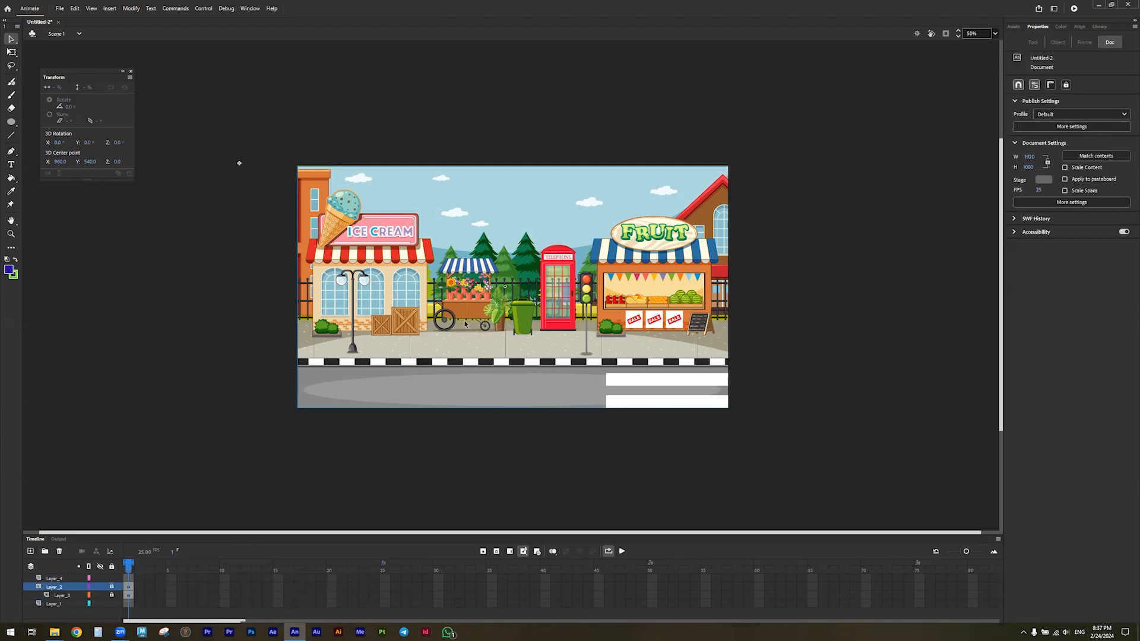
double_click(438, 306)
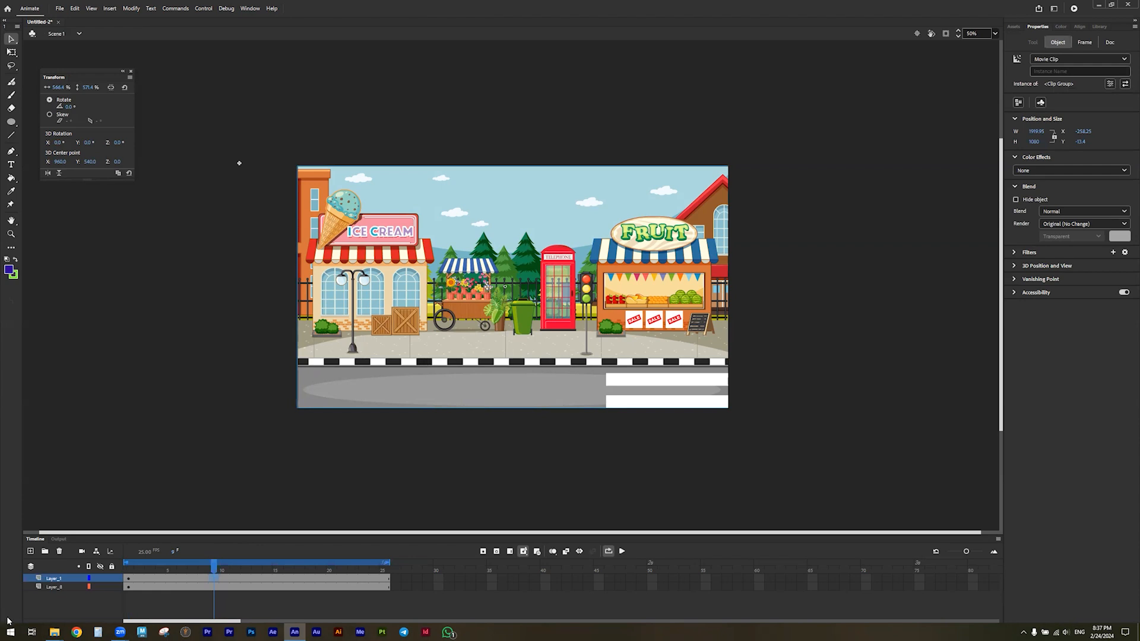
click(99, 588)
Open the street artwork's clip group, unlock its mask and masked layers, and hide the mask layer.
double_click(428, 329)
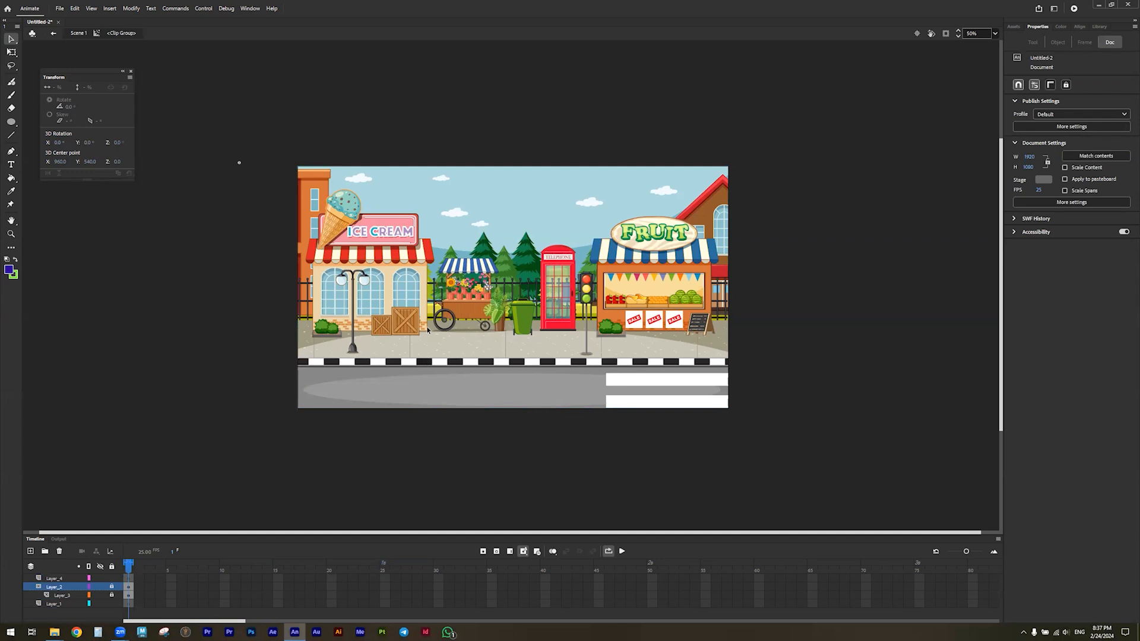
double_click(427, 329)
double_click(432, 333)
click(112, 594)
click(461, 380)
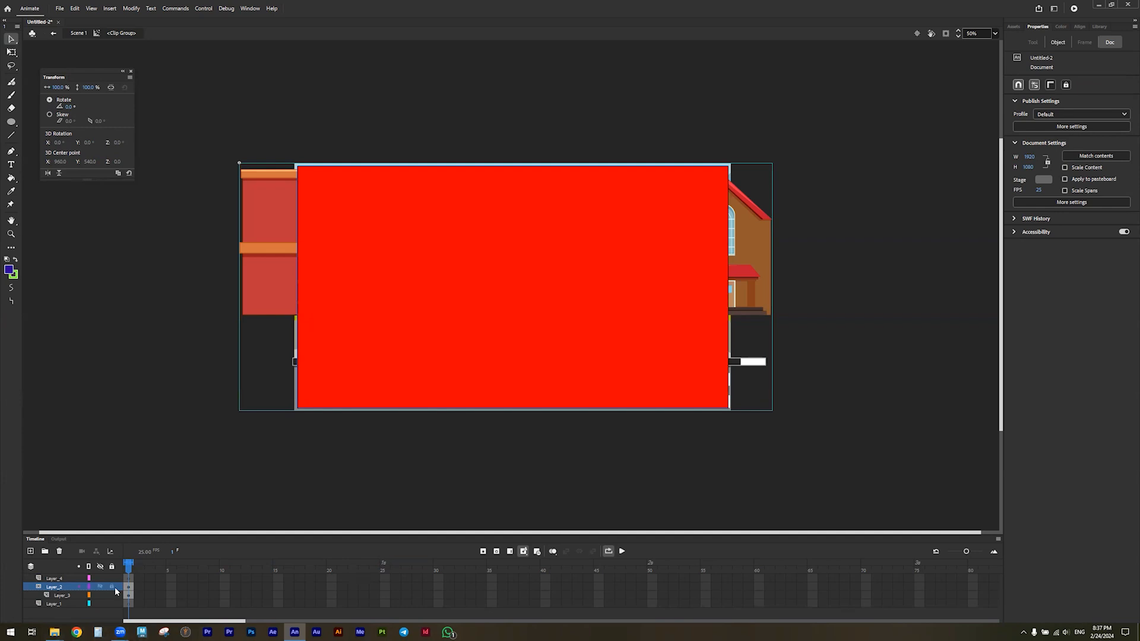
click(99, 587)
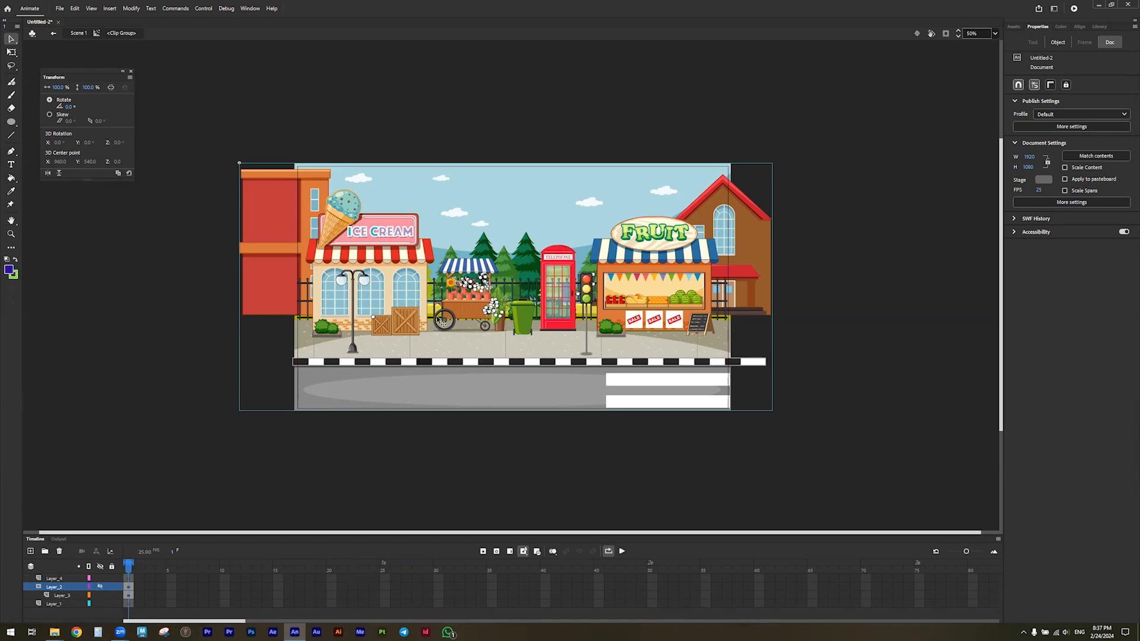
Enlarge the bigger wooden crate inside the street artwork's nested groups to about 80 × 81 and return to the main scene.
double_click(443, 338)
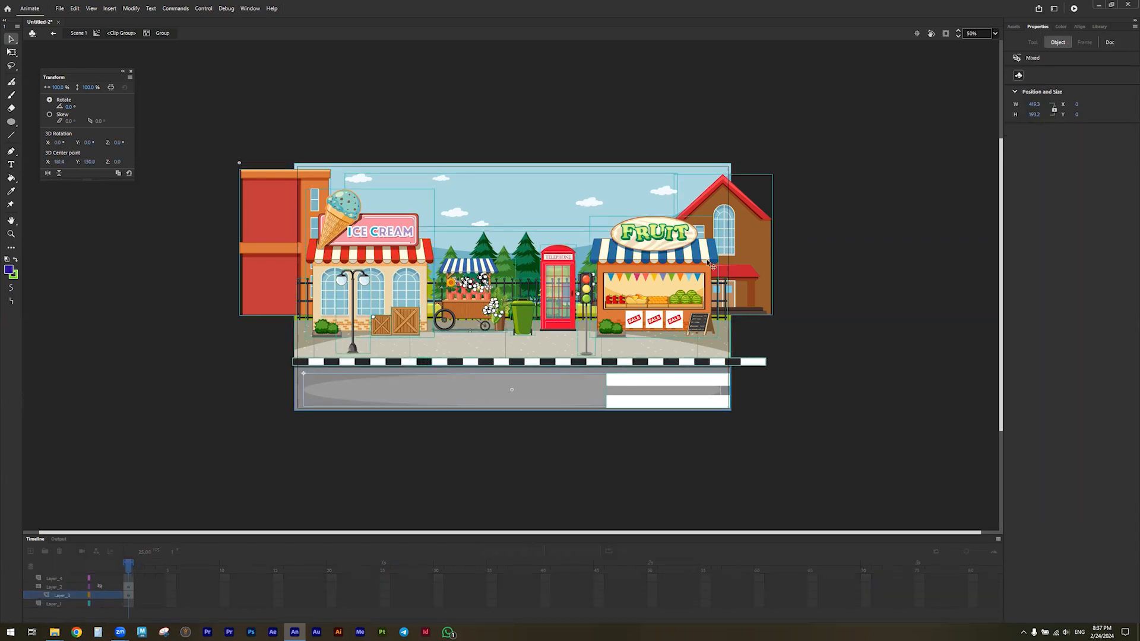
drag(753, 247, 729, 271)
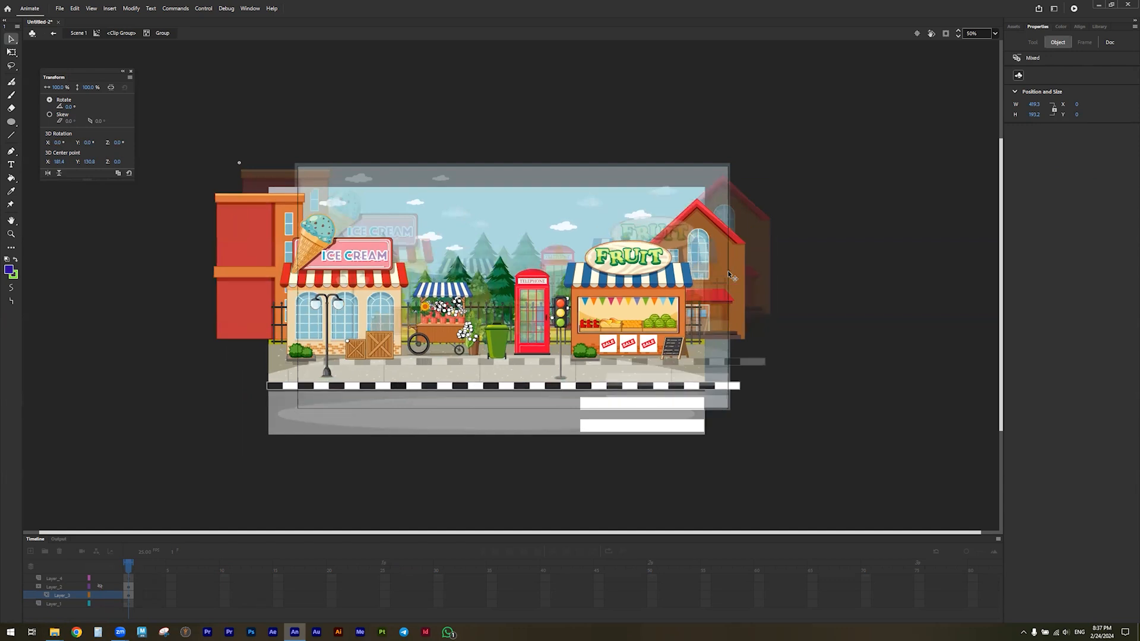
key(ctrl+z)
click(12, 53)
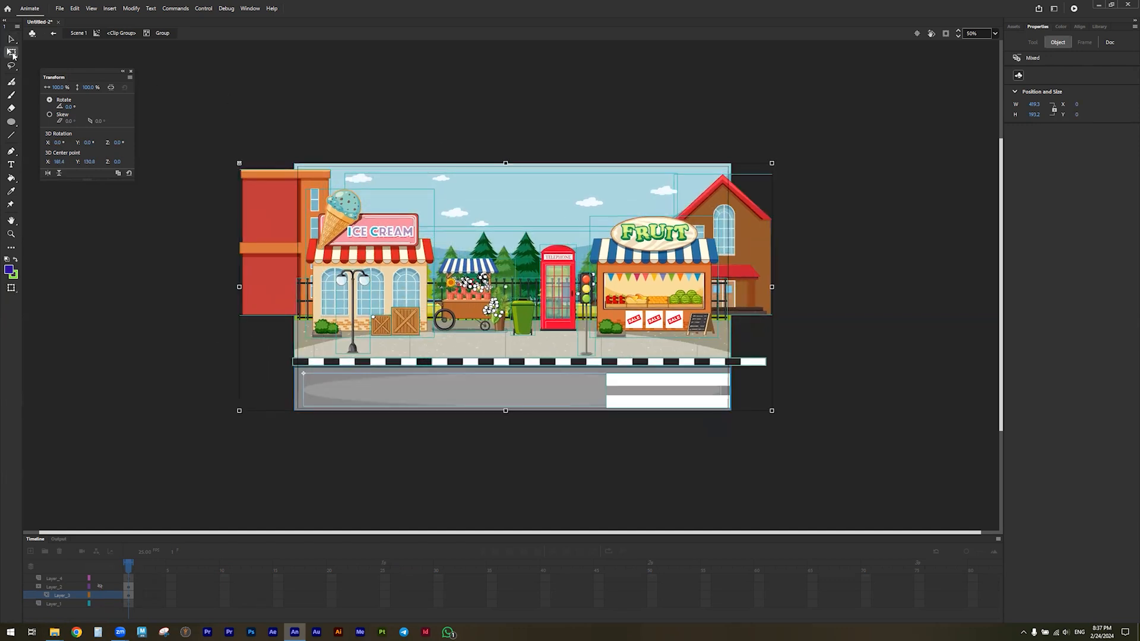
drag(755, 252, 754, 240)
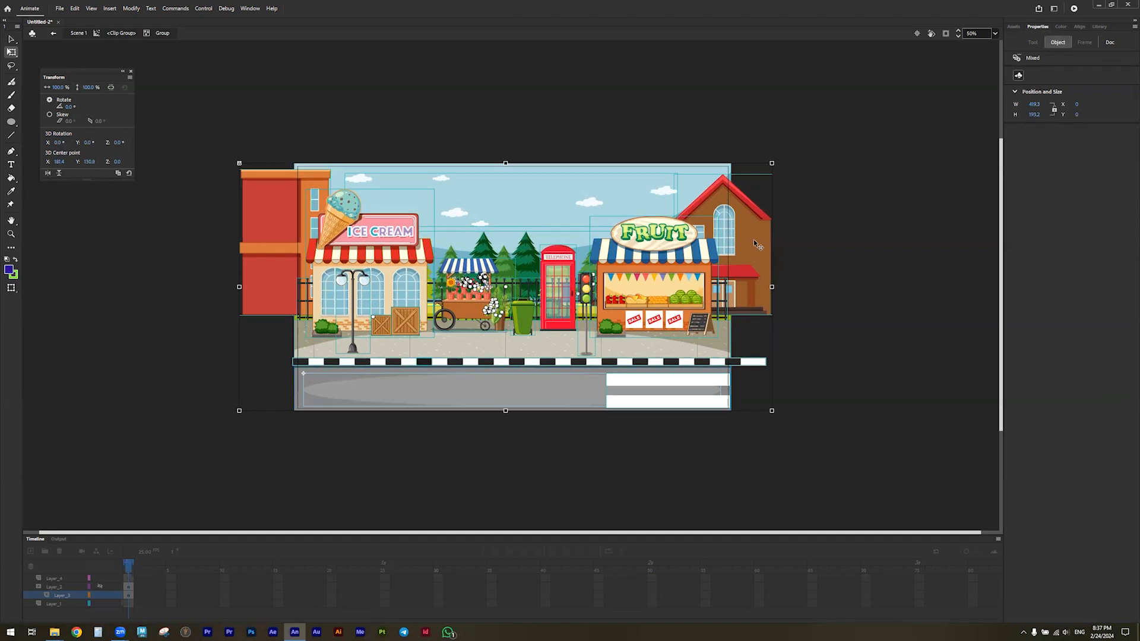
double_click(396, 326)
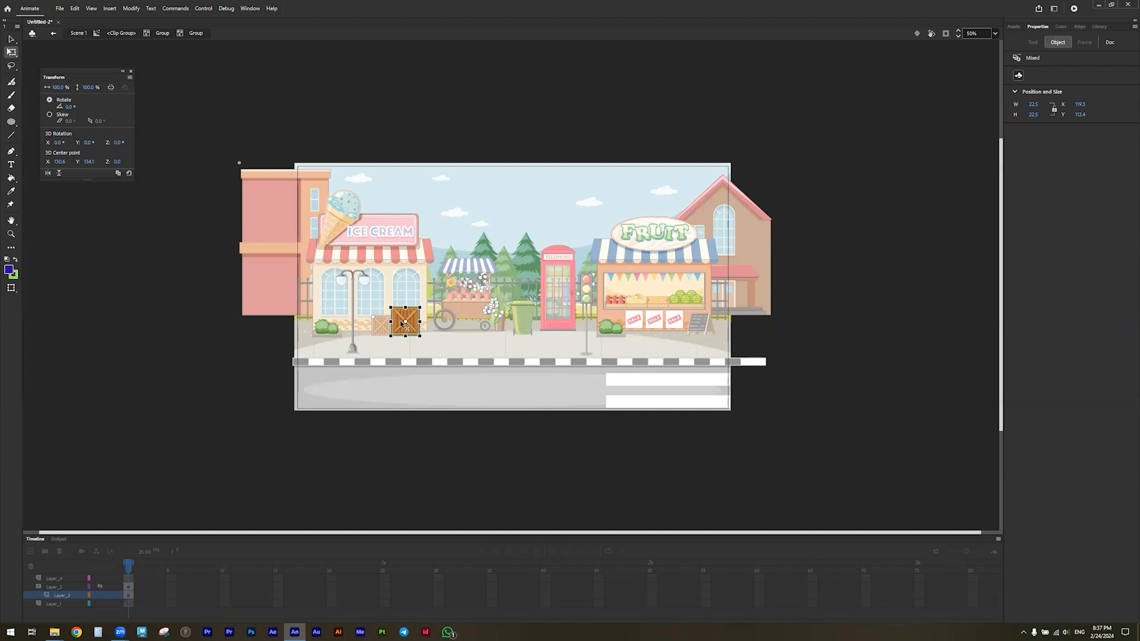
drag(420, 306, 493, 258)
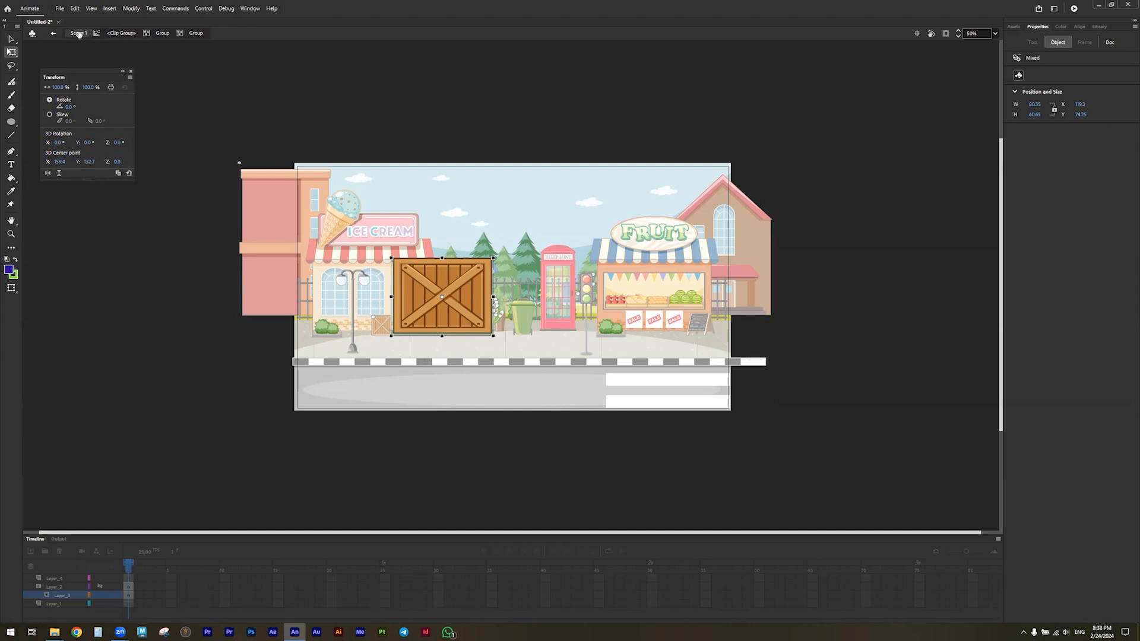
double_click(244, 160)
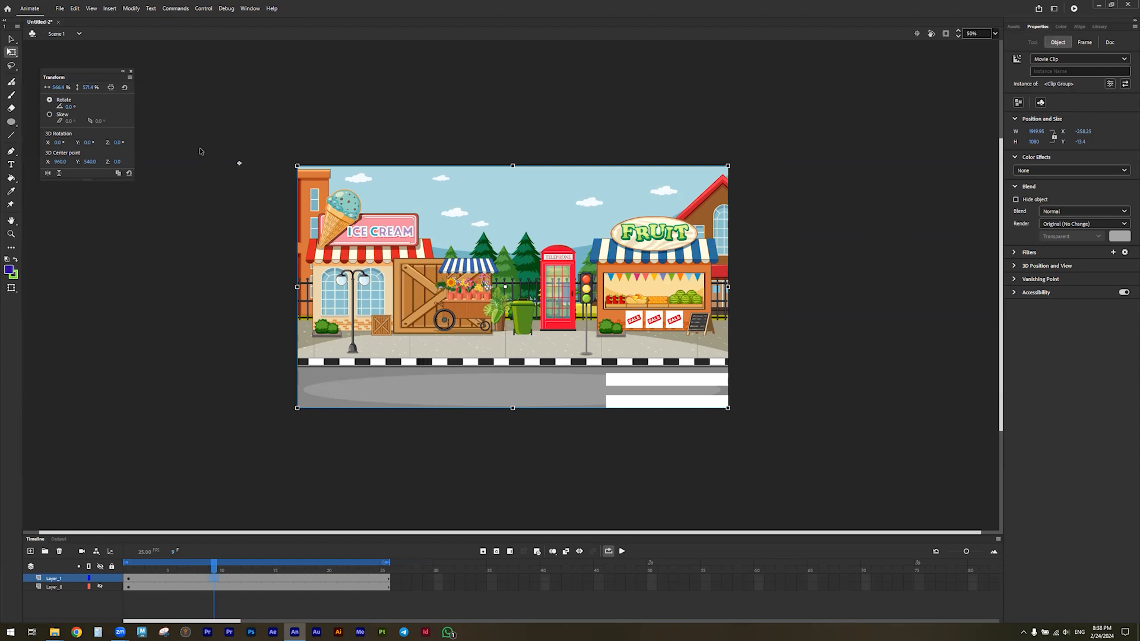
Import the soccer ball image Sports-Ball-Transparent.png into the library.
click(59, 9)
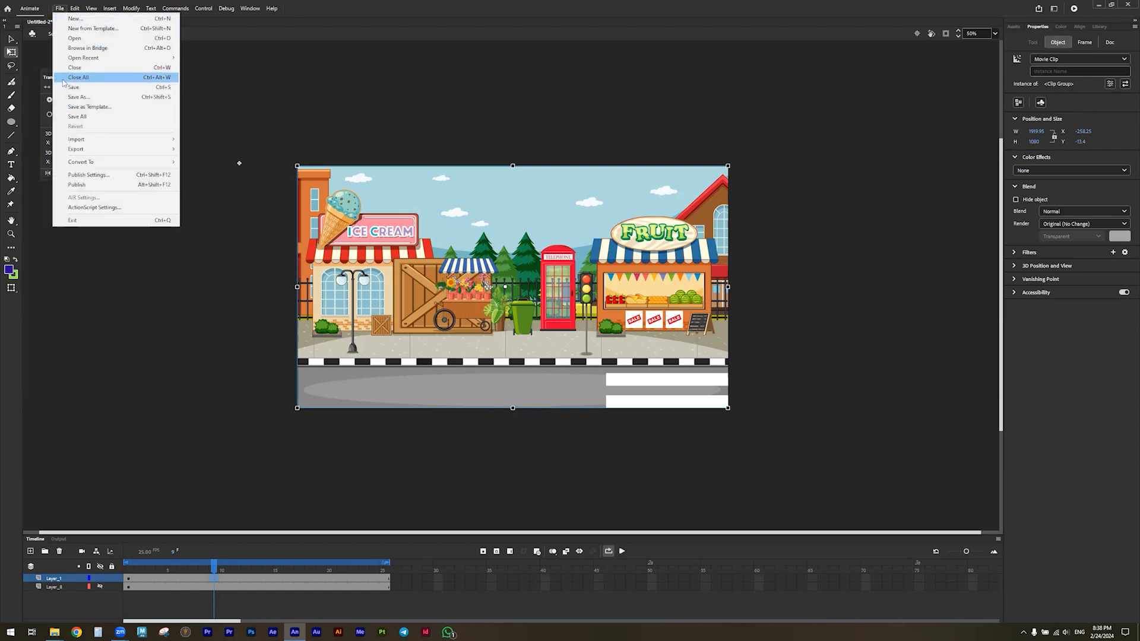
mouse_move(91, 141)
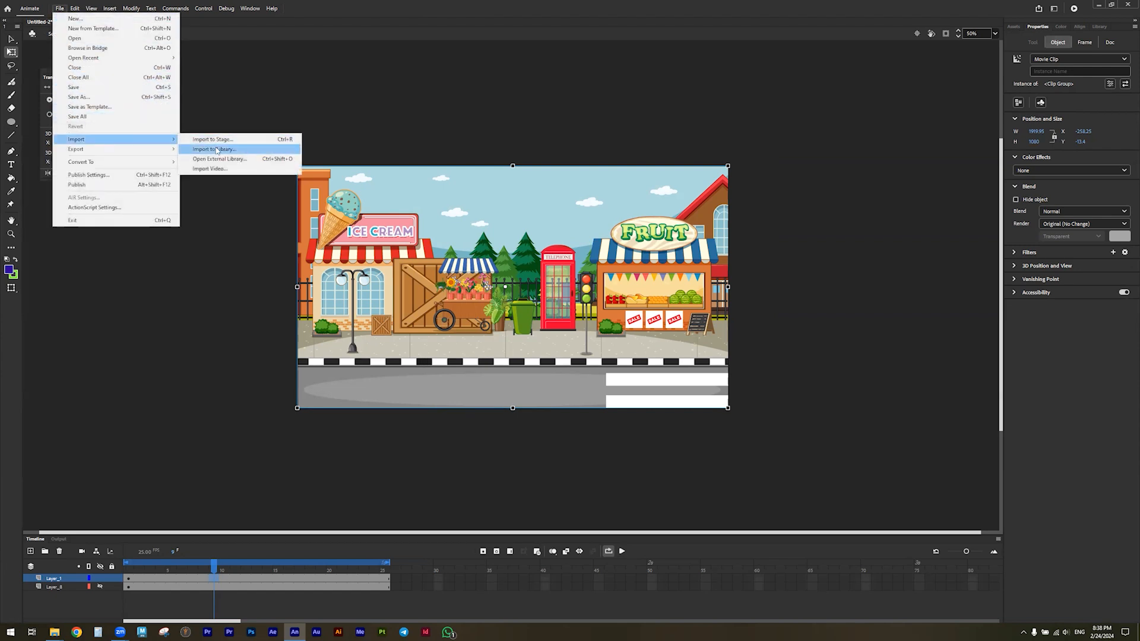
click(216, 149)
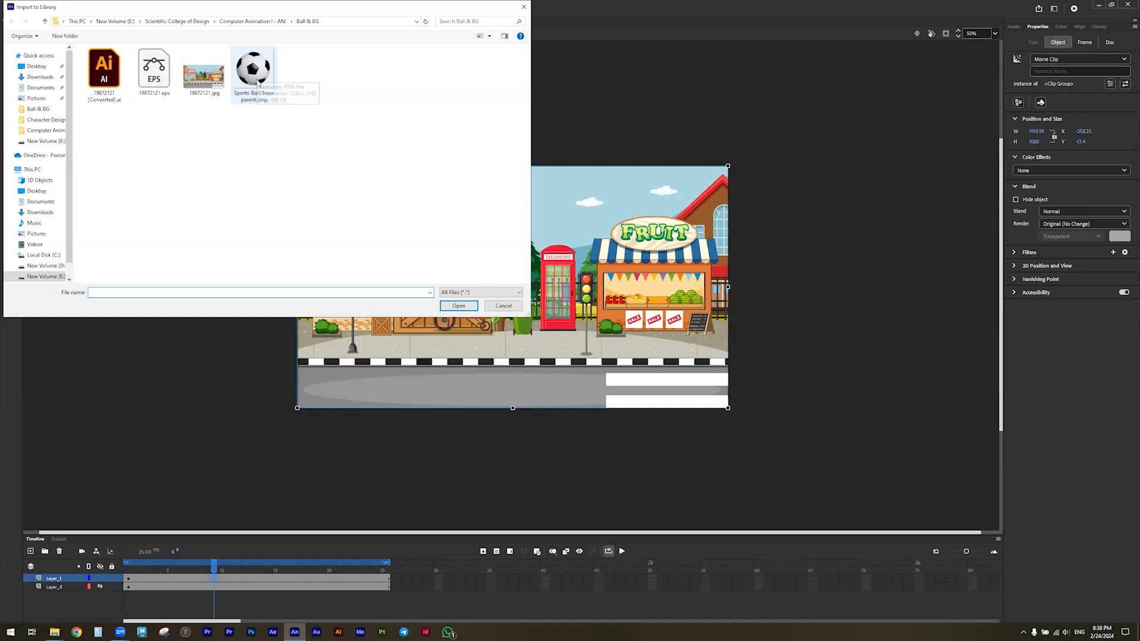
double_click(255, 76)
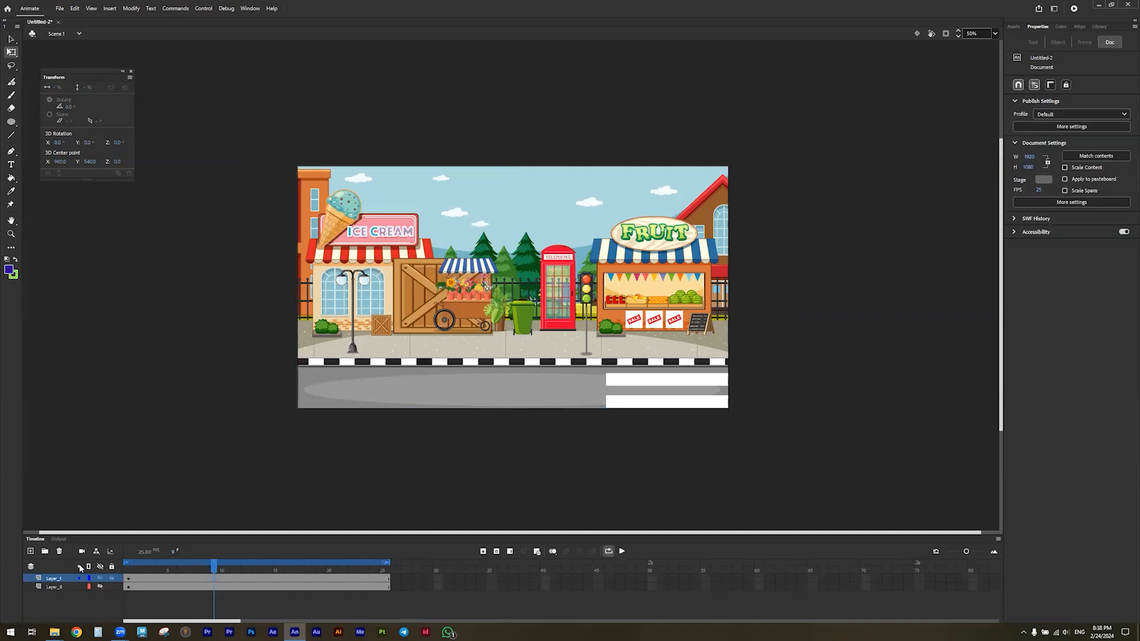
Add a new layer above the street artwork and place Sports-Ball-Transparent.png from the library on it at frame 1.
click(31, 551)
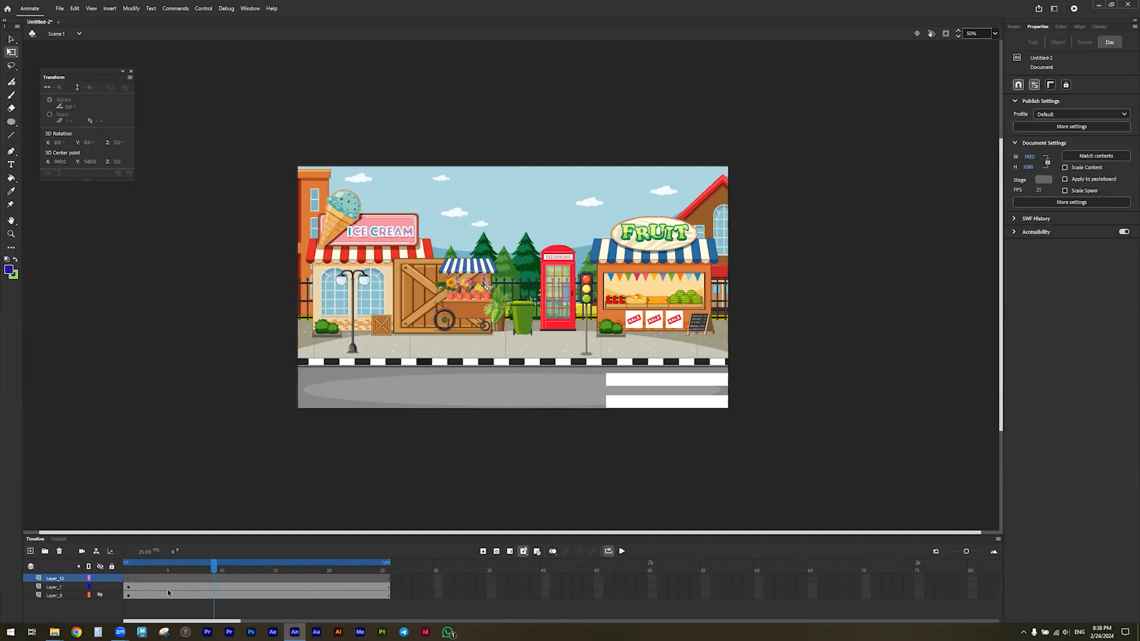
click(131, 580)
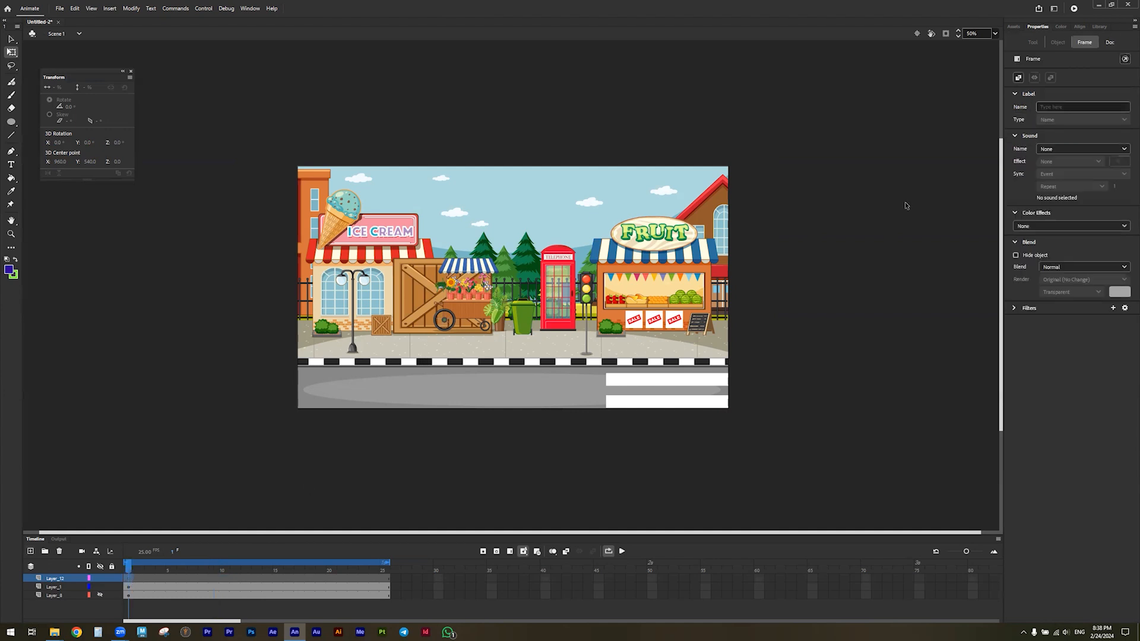
click(1098, 27)
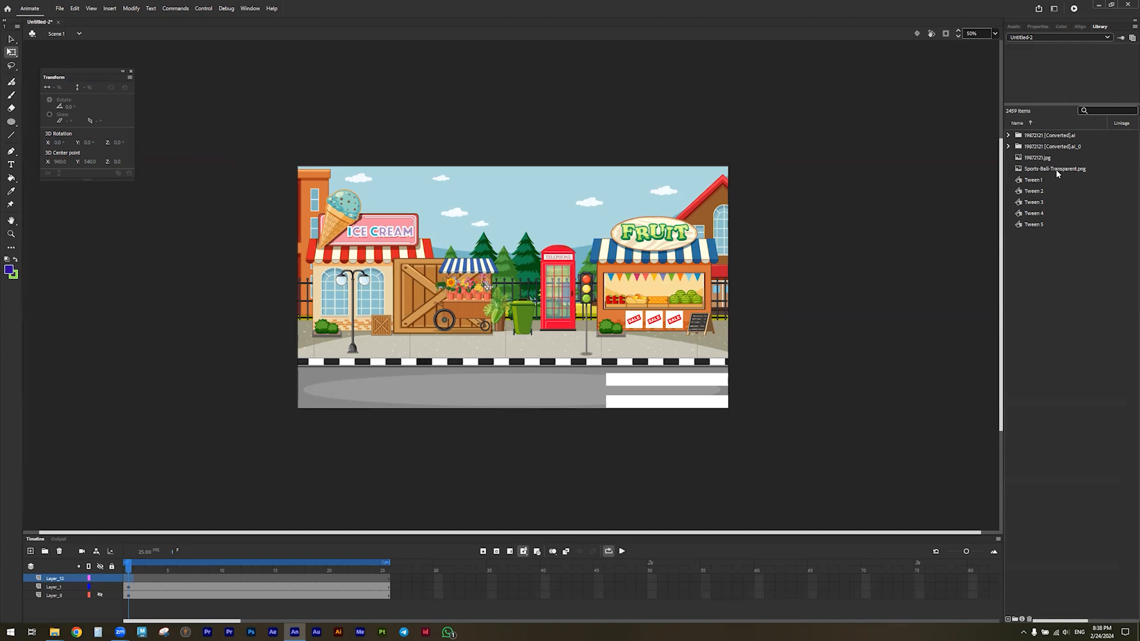
click(1056, 169)
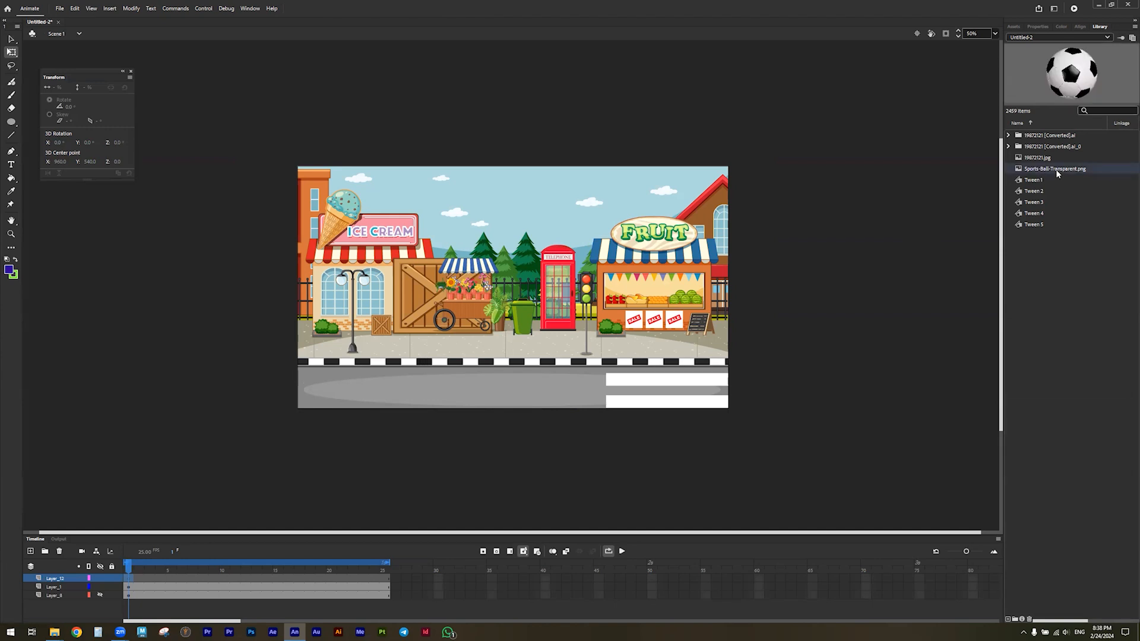
click(1048, 158)
click(1049, 170)
click(1038, 157)
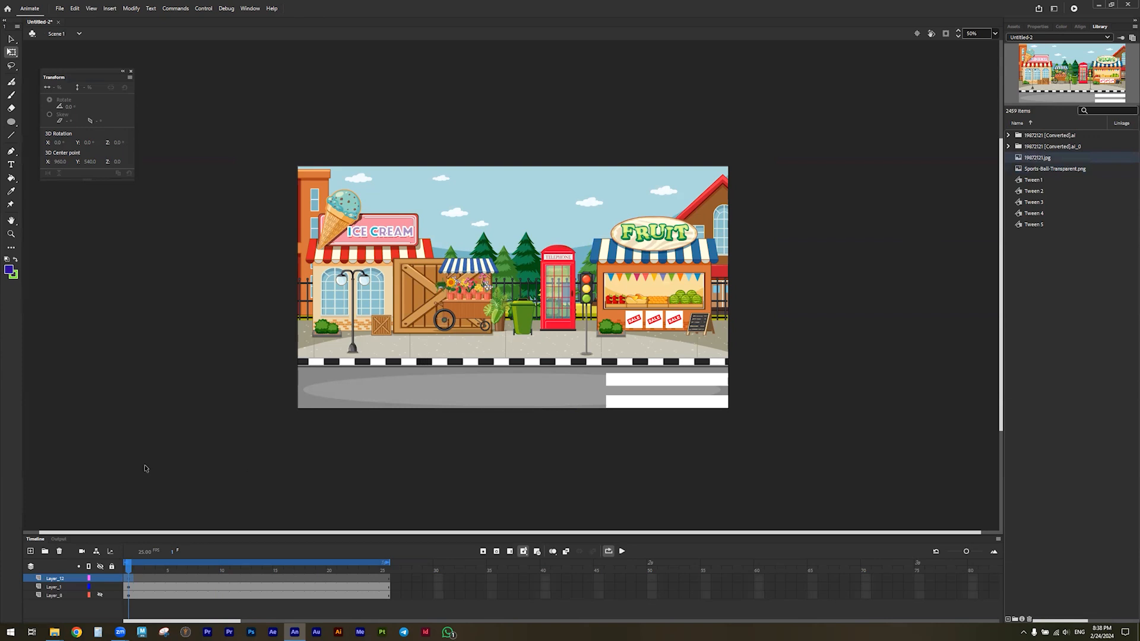
click(1044, 169)
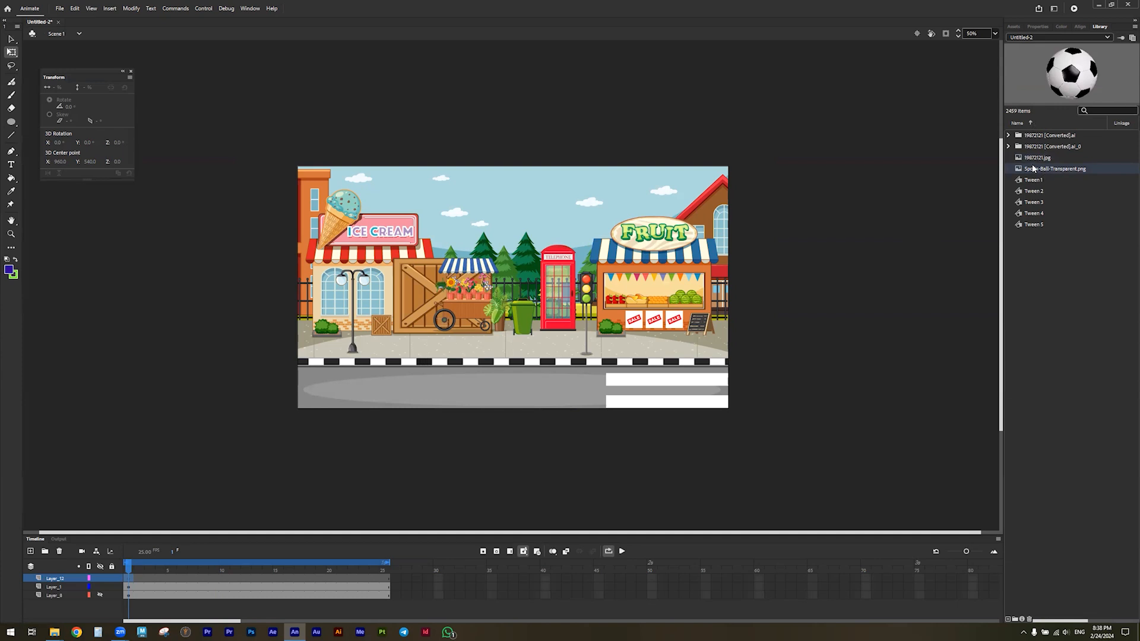
click(1036, 159)
click(1038, 168)
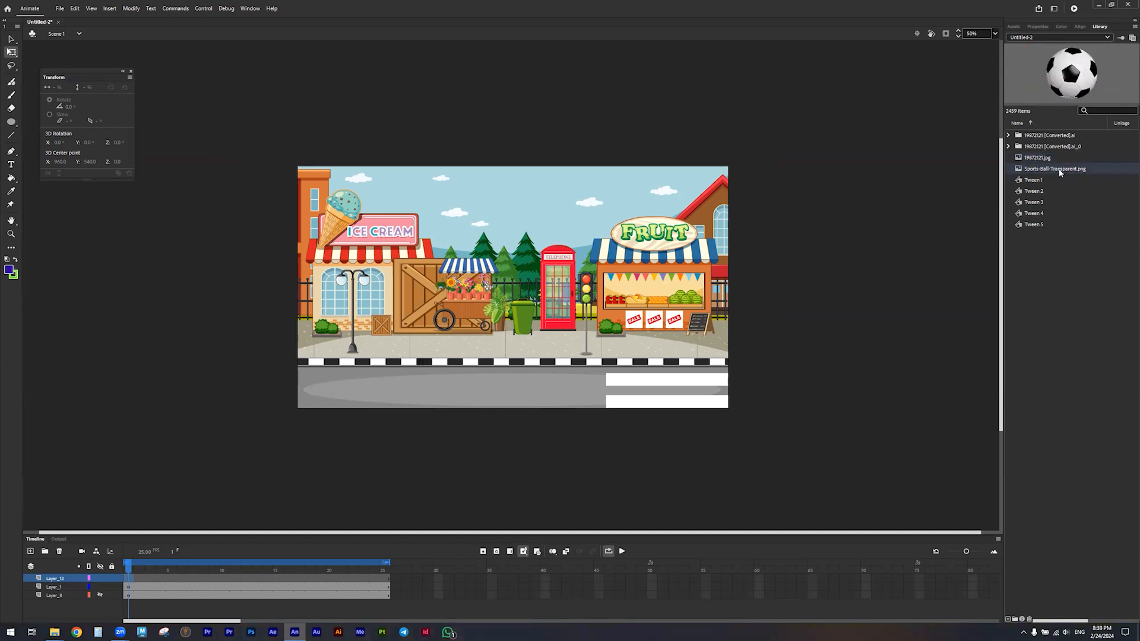
drag(1059, 173, 419, 357)
drag(418, 356, 418, 356)
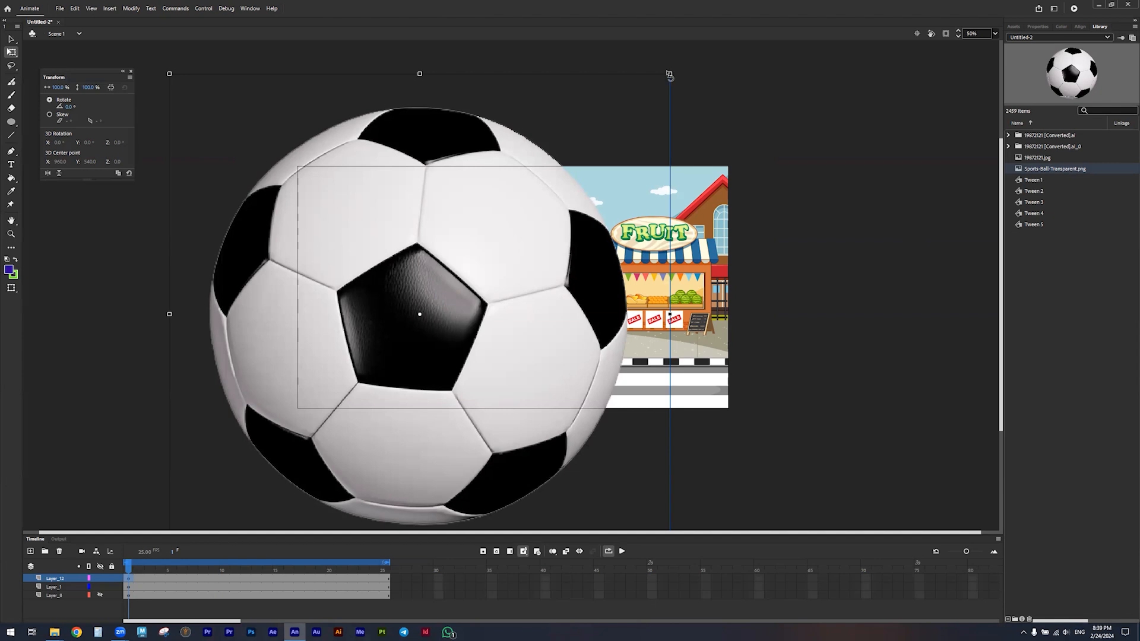
Scale the soccer ball down to about 8.5% and position it over the large wooden crate.
drag(671, 74, 595, 143)
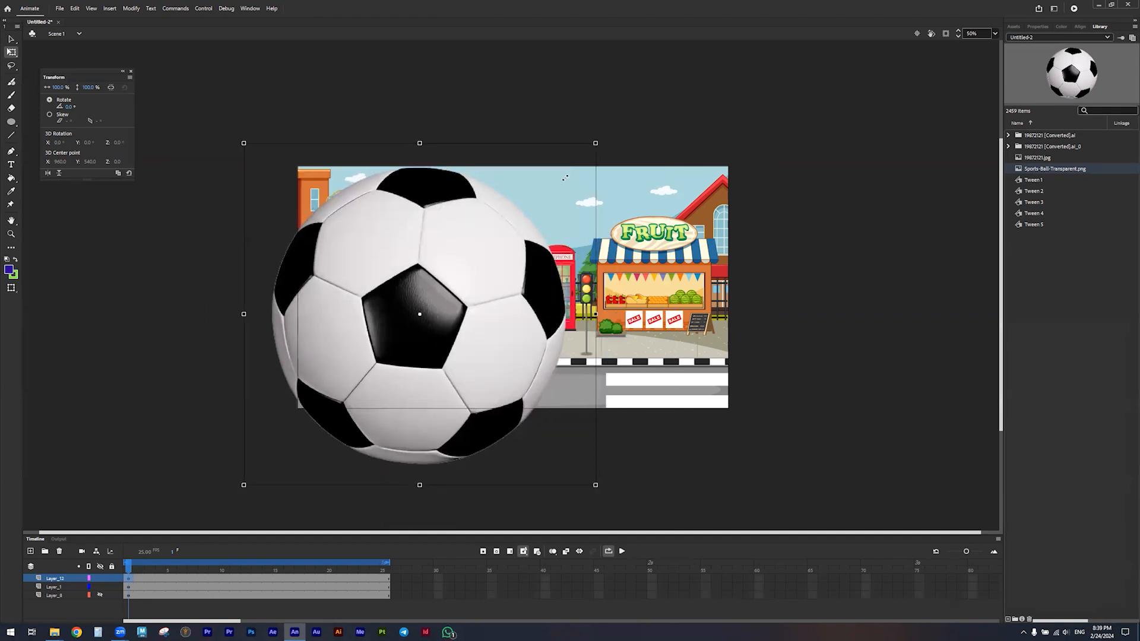
drag(480, 230, 411, 303)
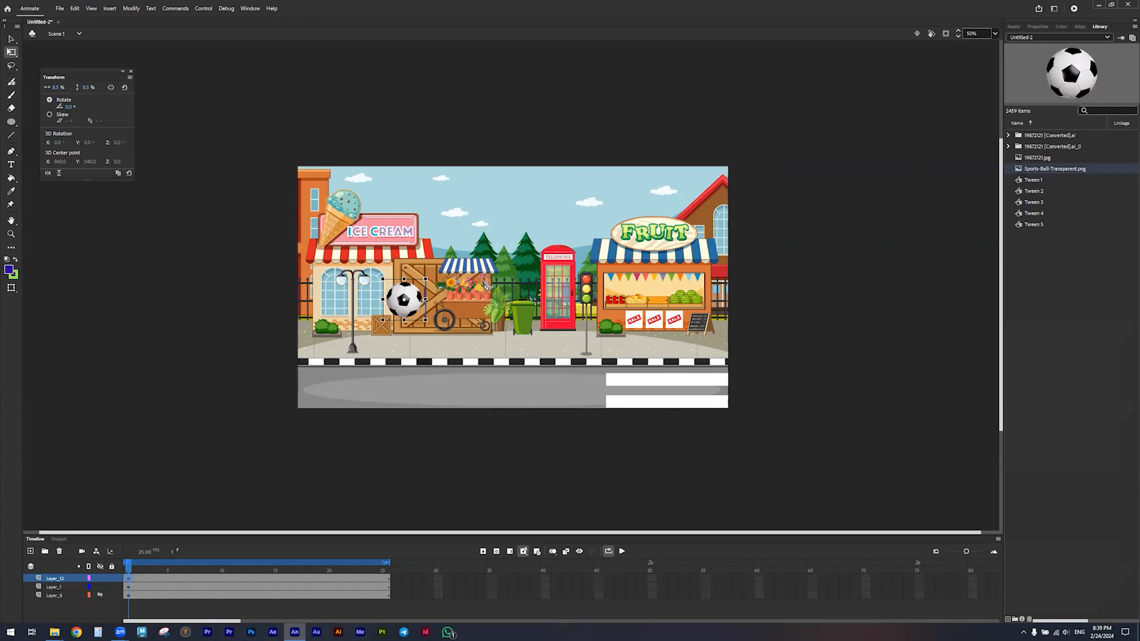
Convert the soccer ball on the stage to a Movie Clip symbol.
right_click(406, 310)
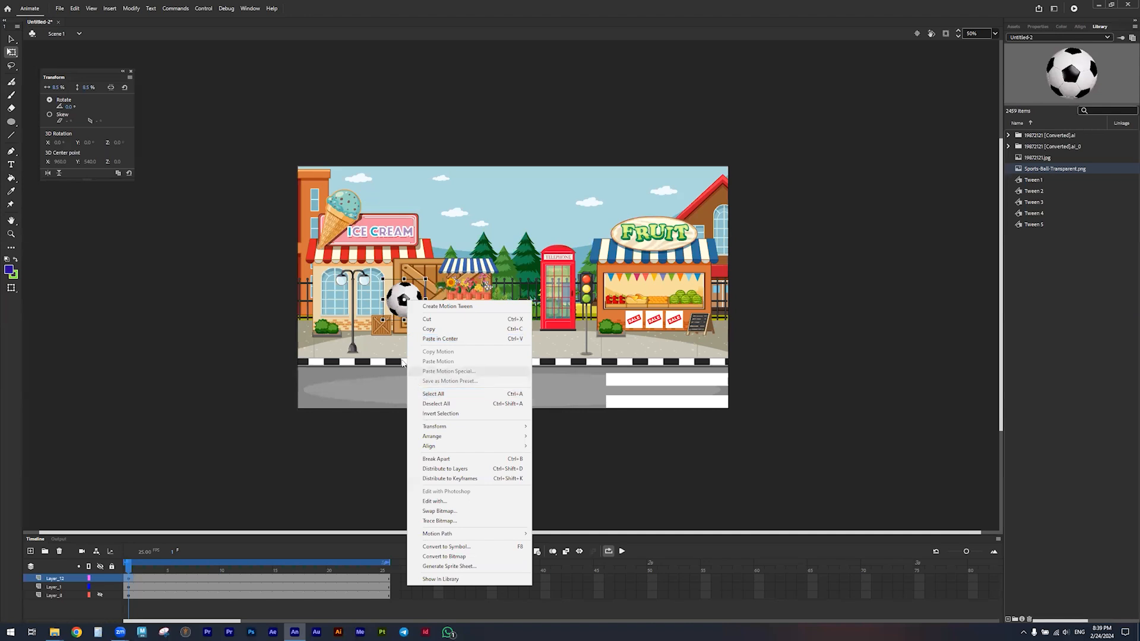
click(467, 547)
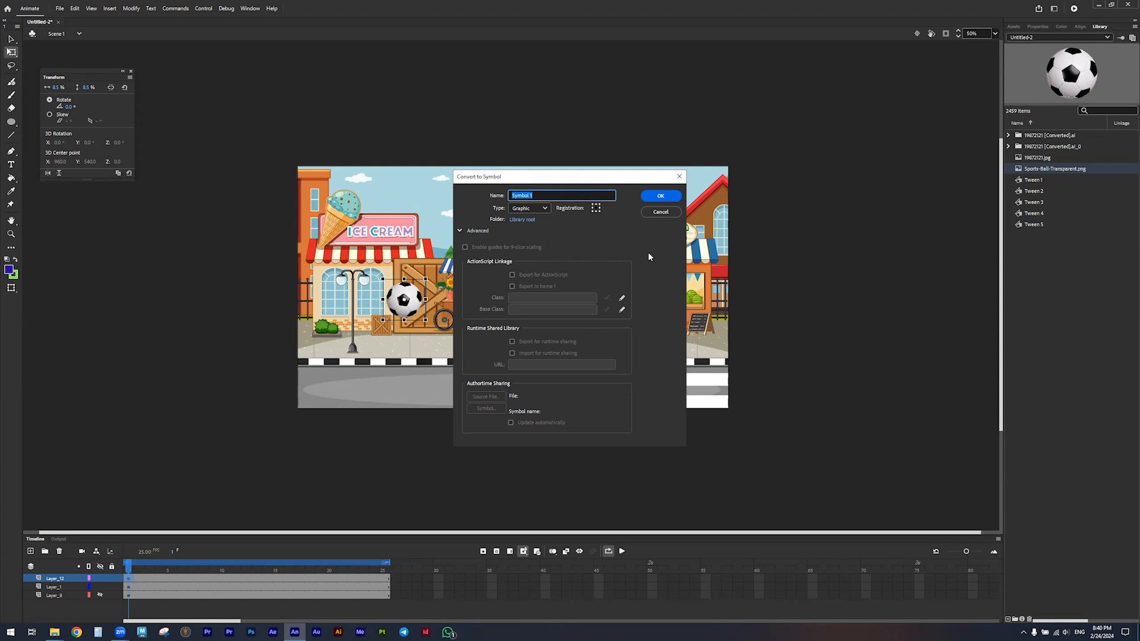
click(534, 210)
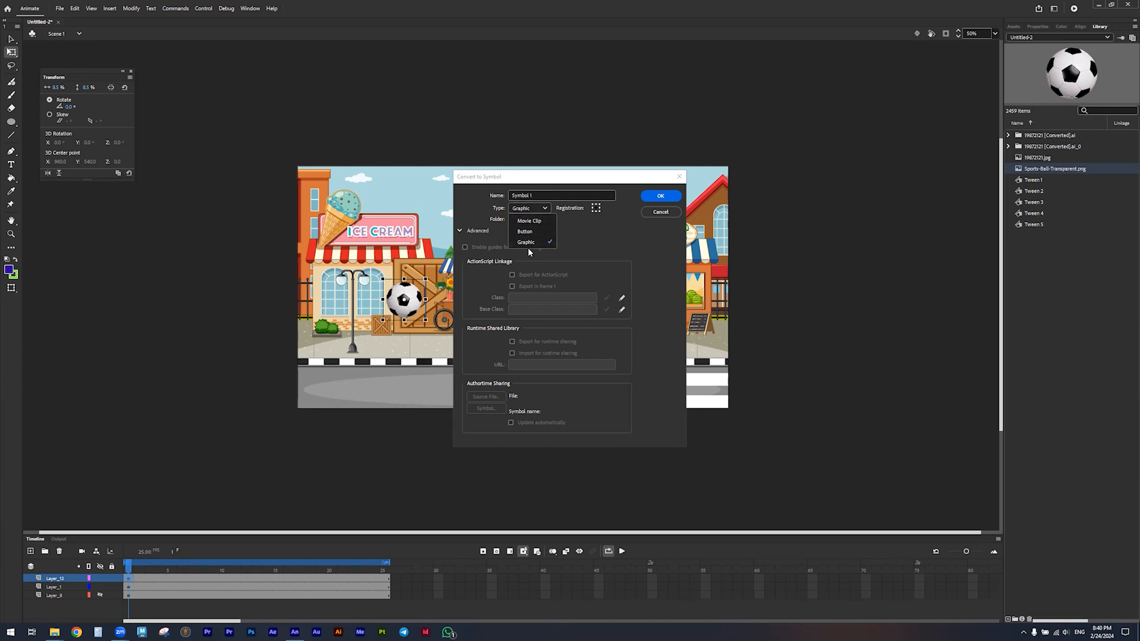
click(534, 221)
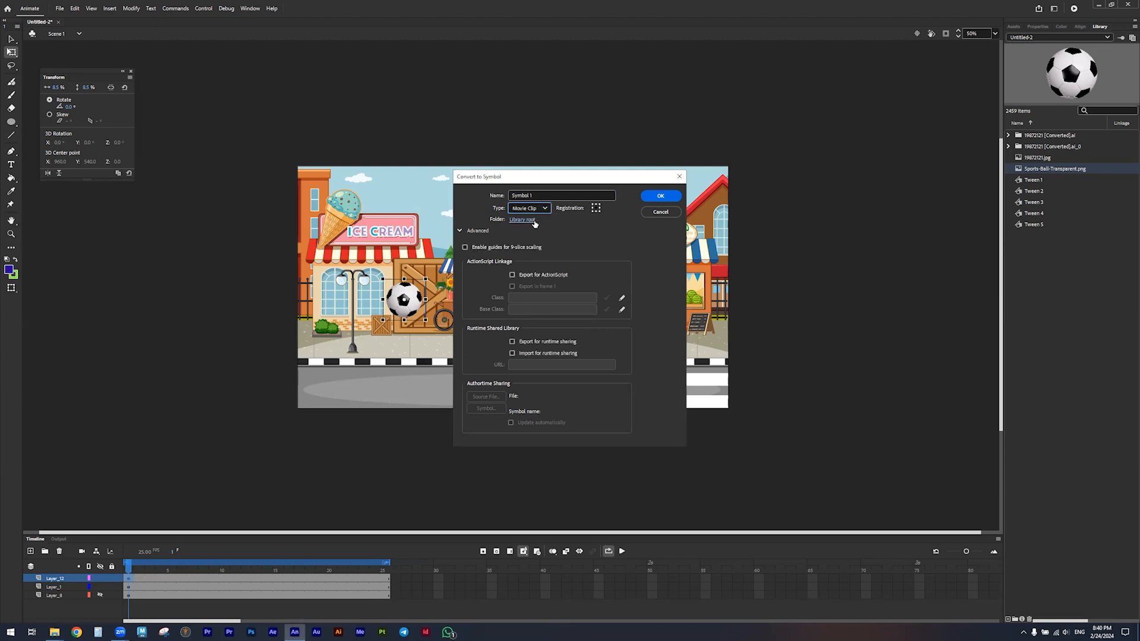
click(660, 197)
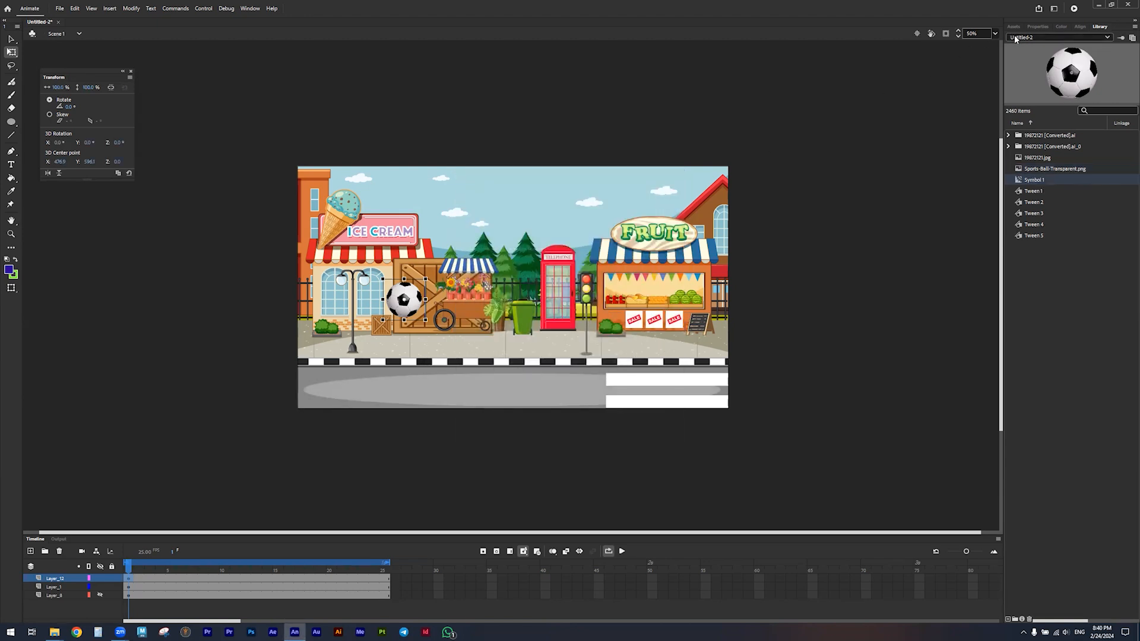
Create a classic tween across the frames of the soccer ball's layer.
click(1033, 27)
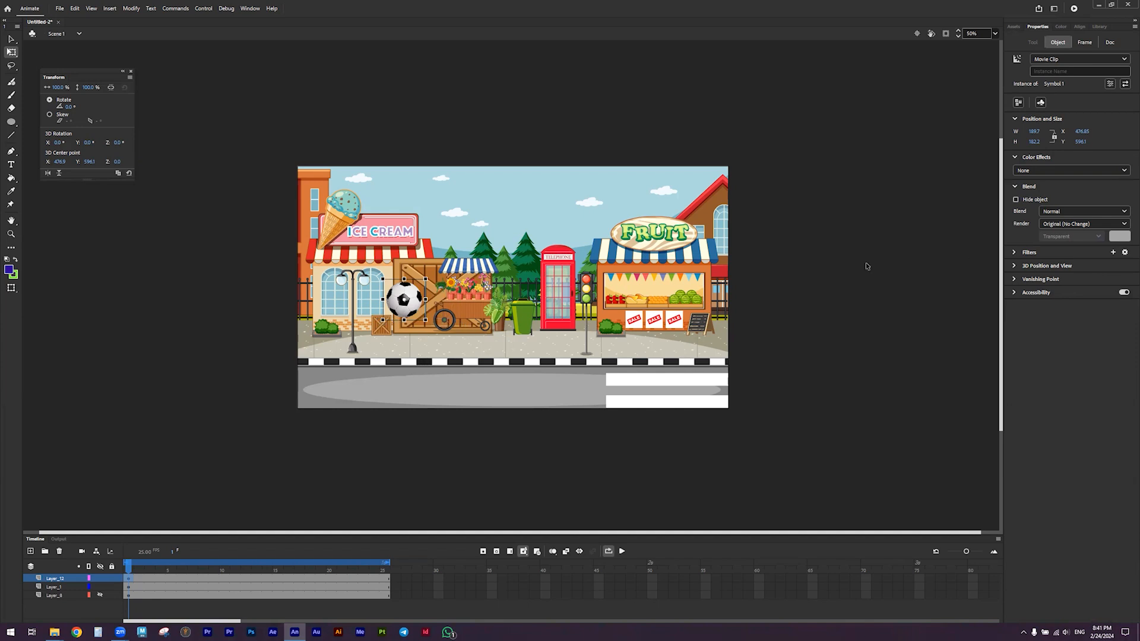
click(1069, 224)
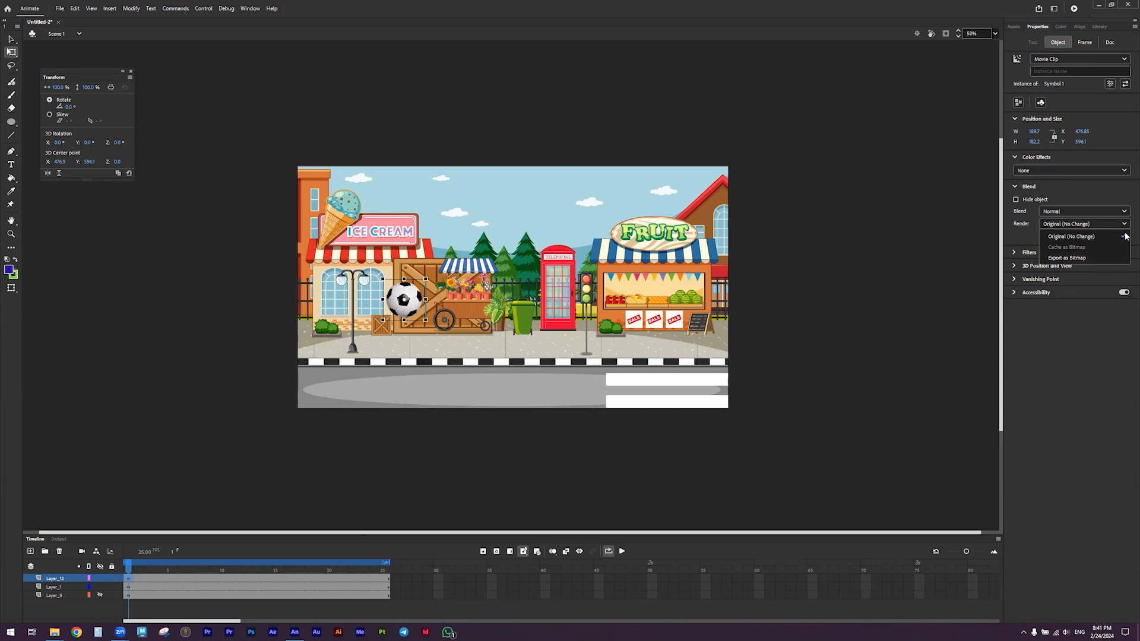
click(189, 578)
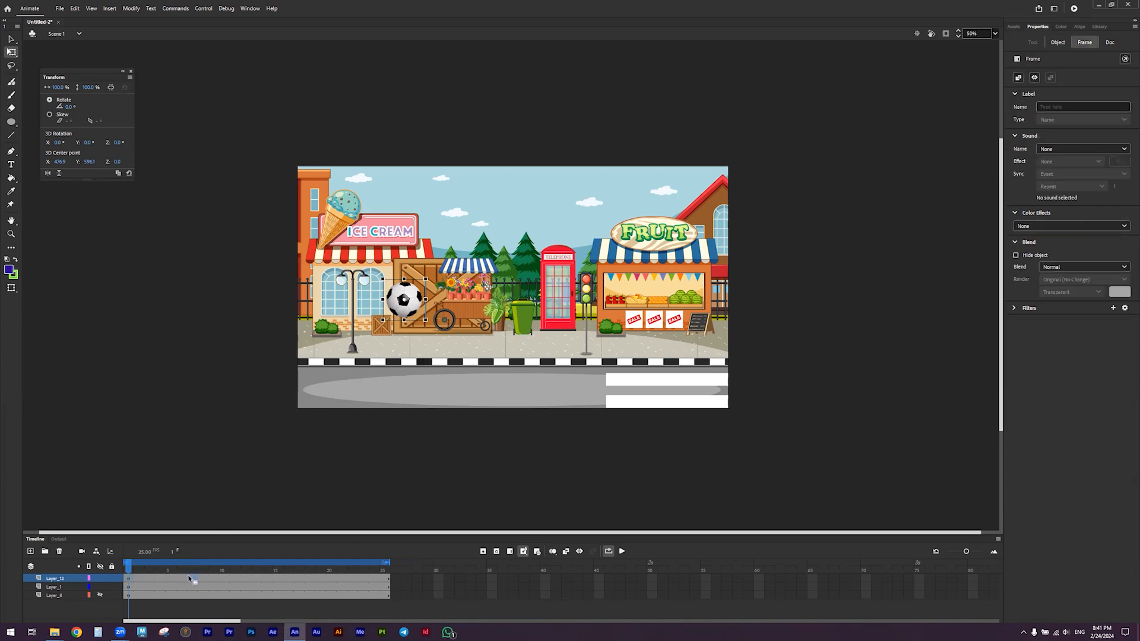
right_click(189, 579)
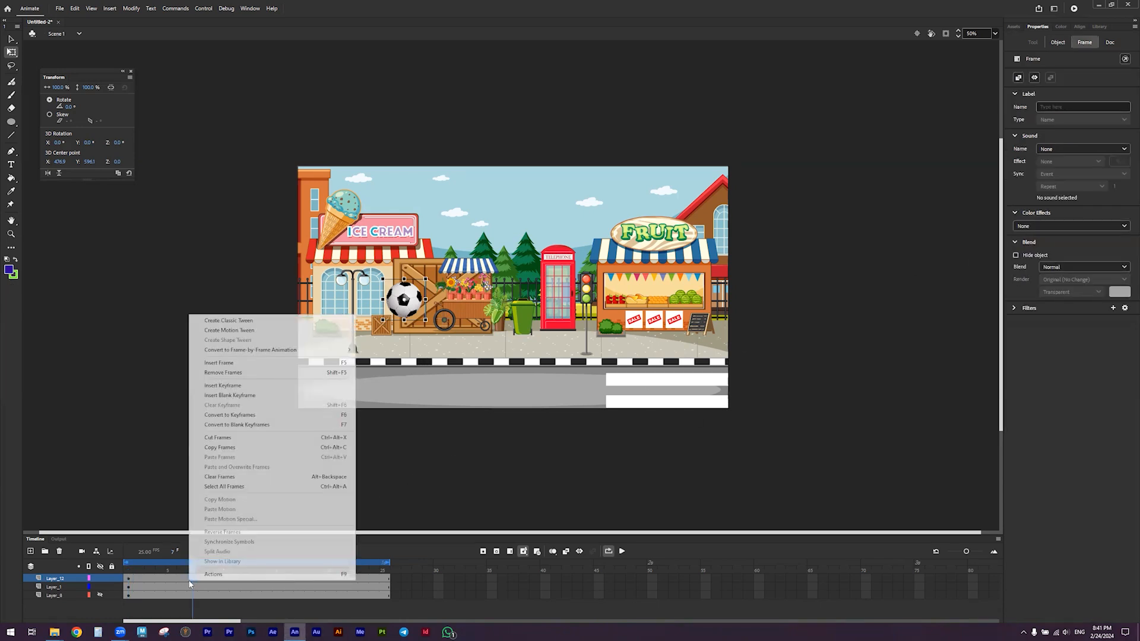
click(261, 321)
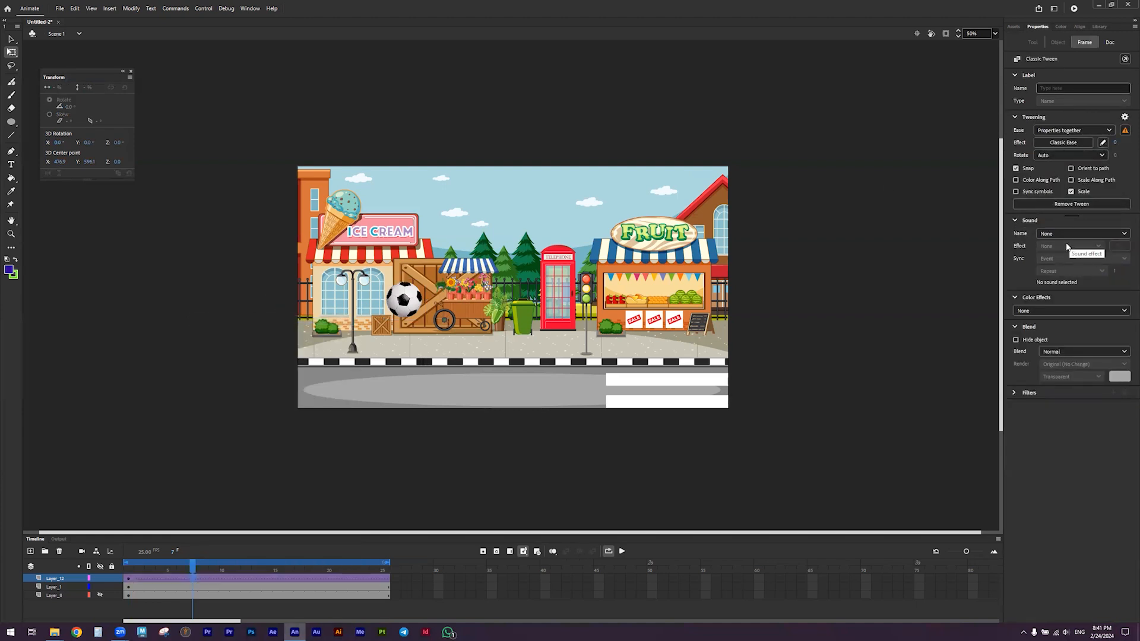
Set the soccer ball's rendering to Cache as Bitmap at frame 1 of its layer.
click(203, 579)
click(129, 578)
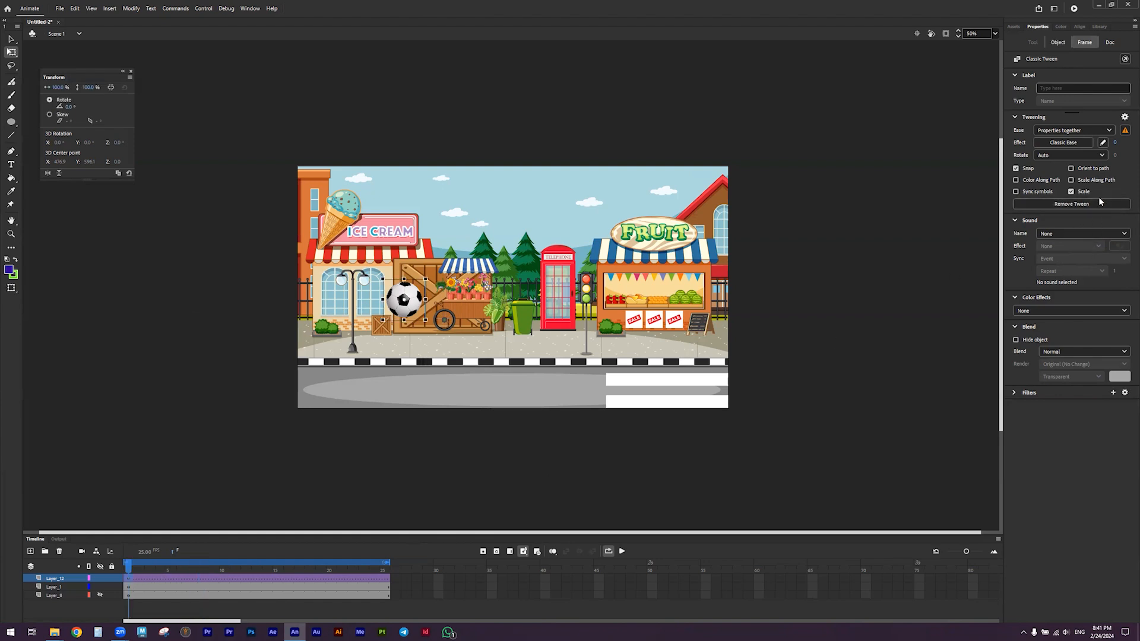
click(1082, 231)
click(1082, 231)
click(1057, 43)
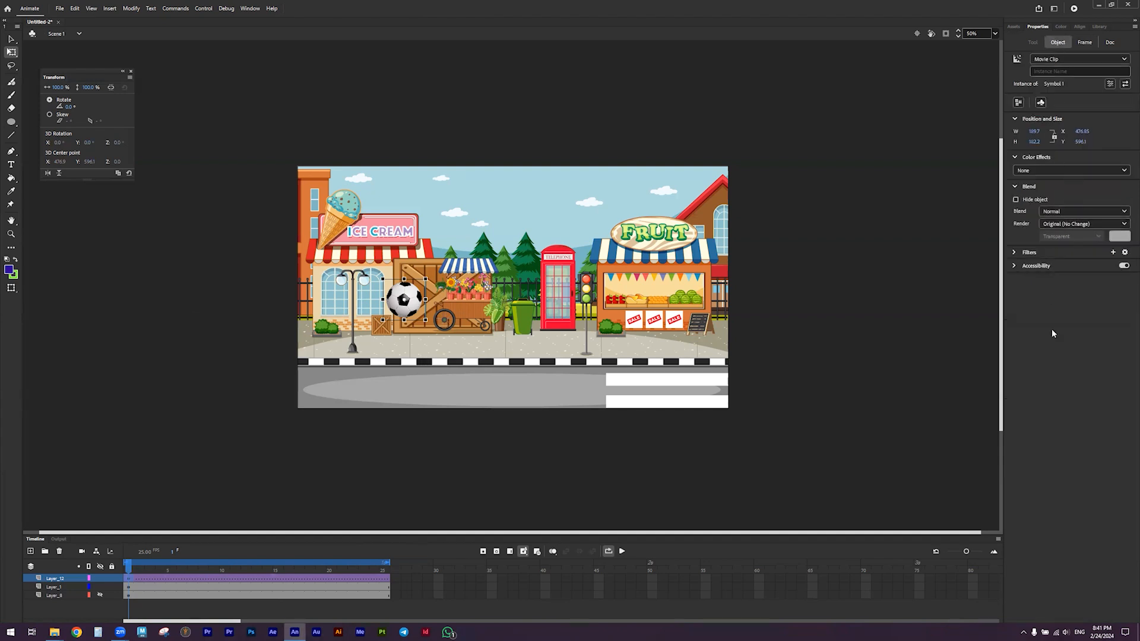
click(1065, 224)
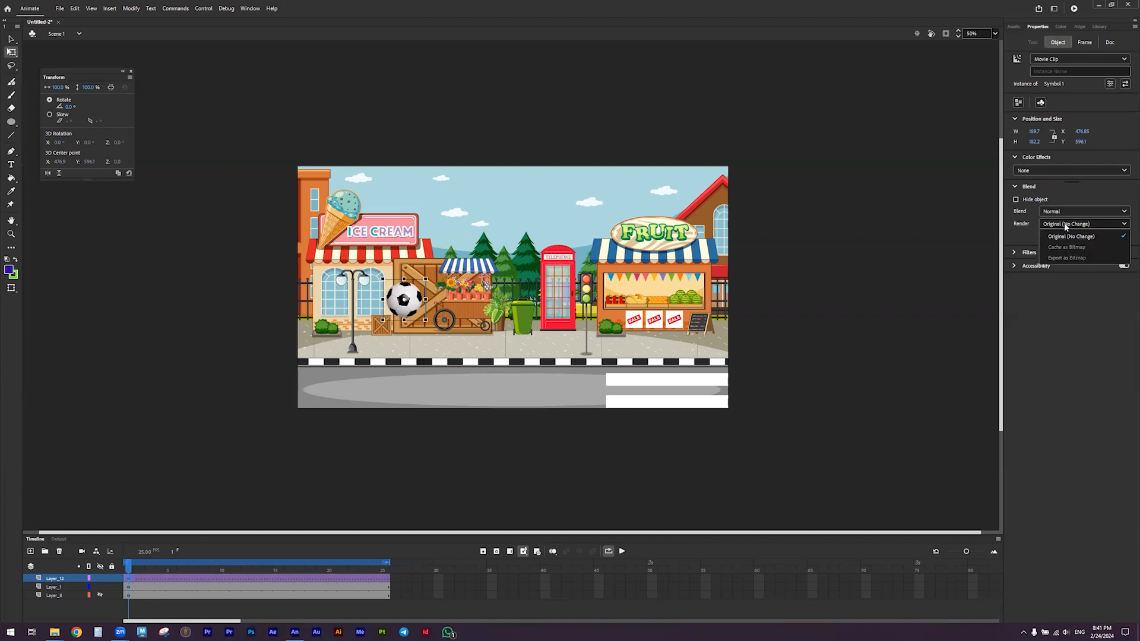
click(1050, 383)
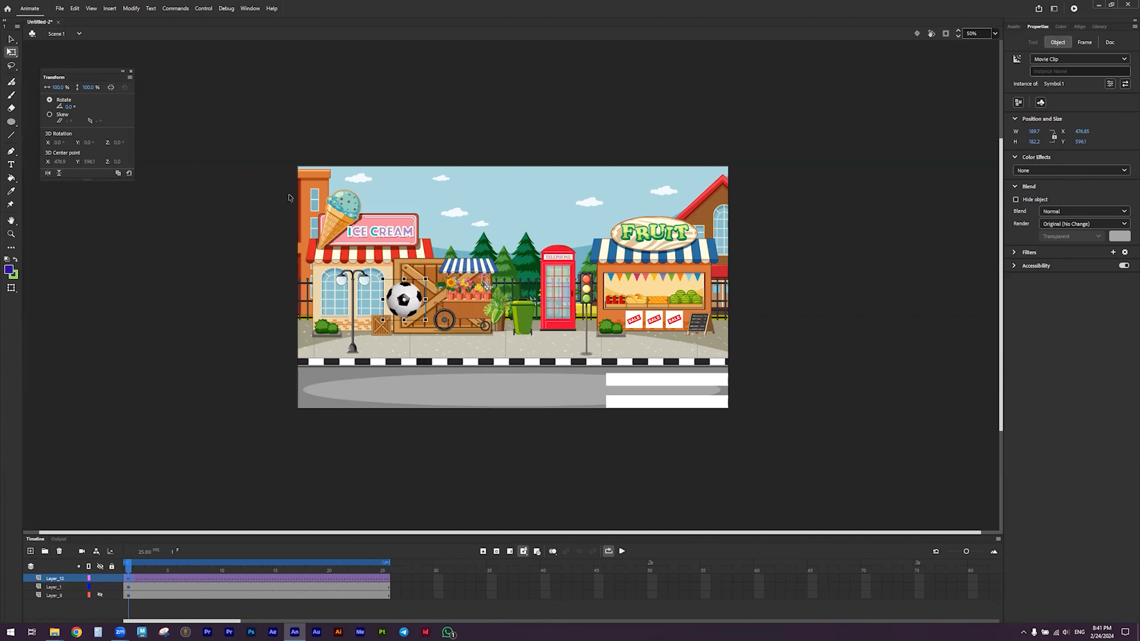
click(11, 39)
click(1082, 225)
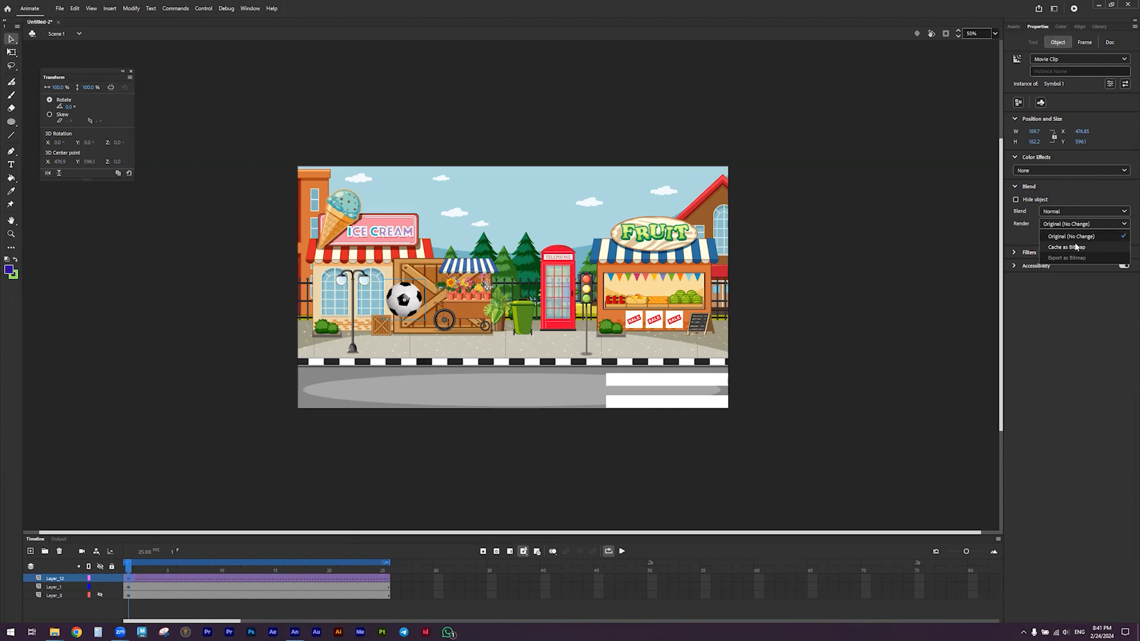
click(1076, 247)
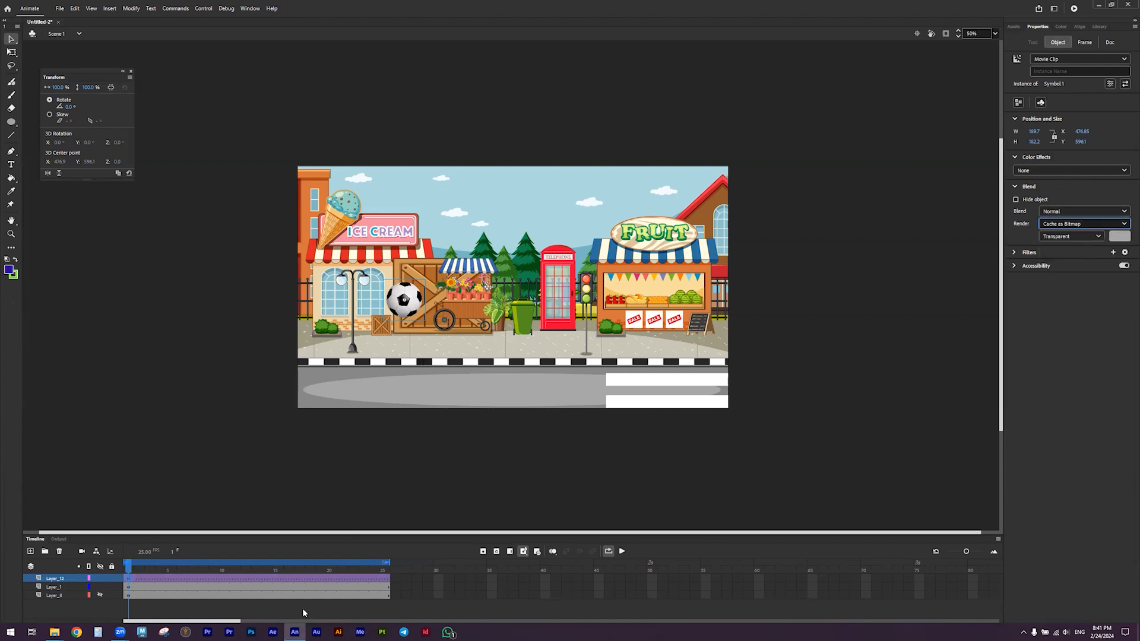
click(172, 579)
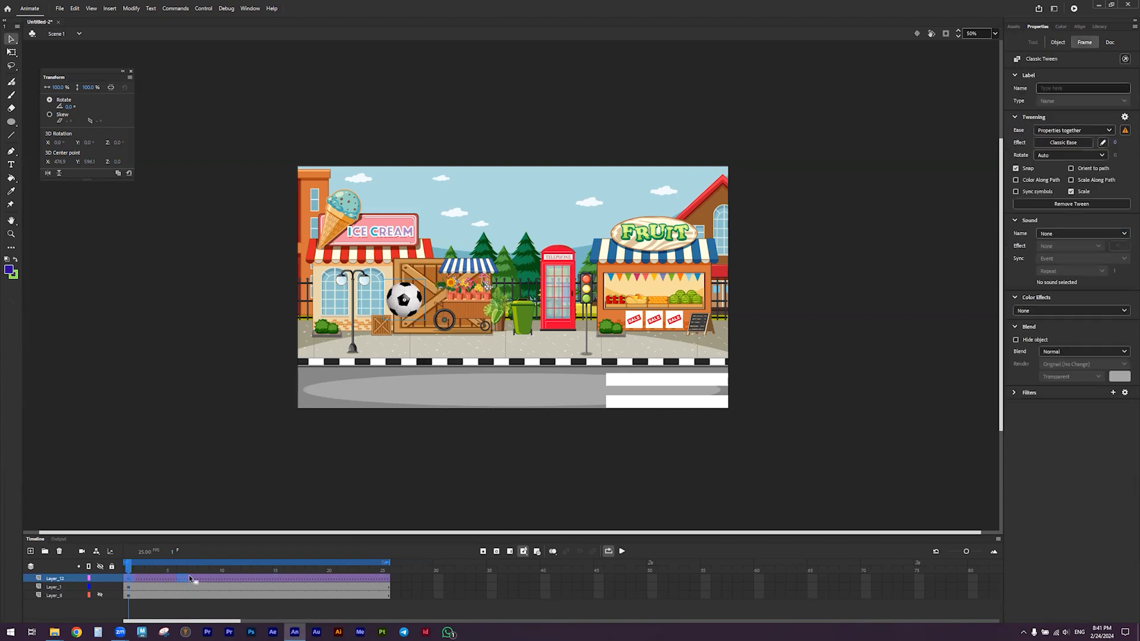
click(385, 579)
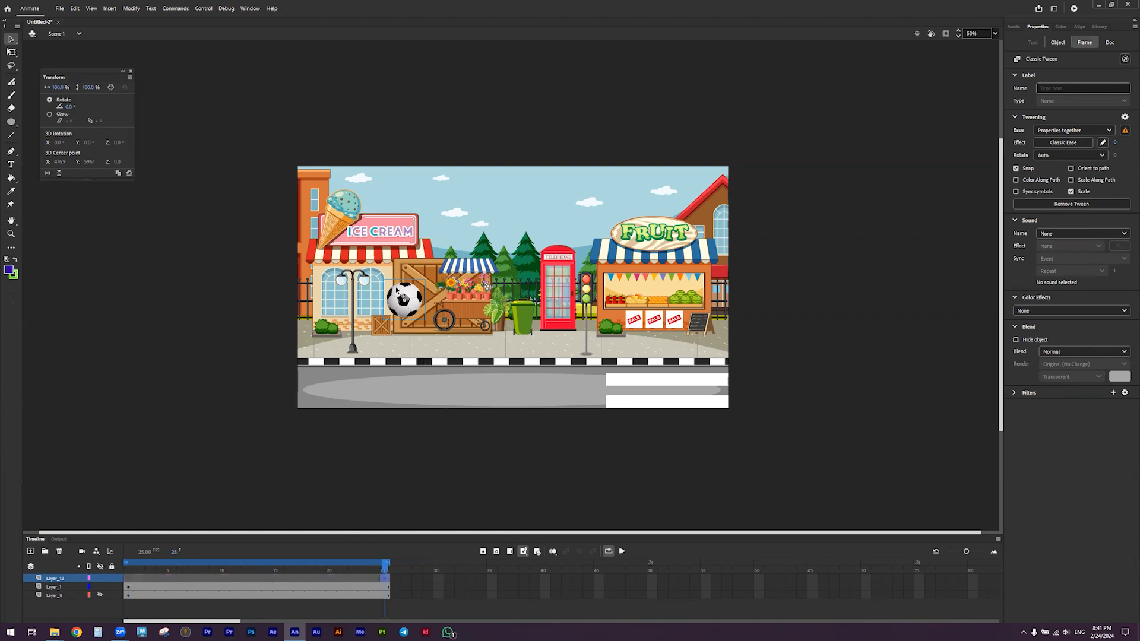
drag(403, 300, 495, 404)
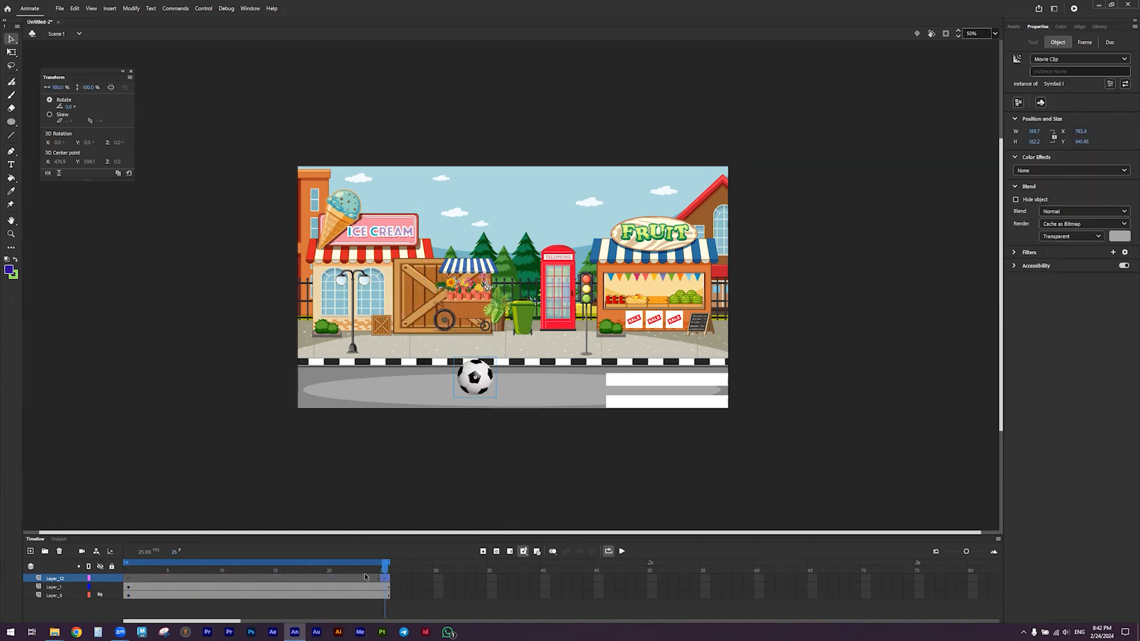
key(ctrl+z)
key(ctrl+z)
At frame 25, move the soccer ball down to the road's edge at about X 759, Y 894, and scrub back to frame 1 to check the motion.
click(386, 579)
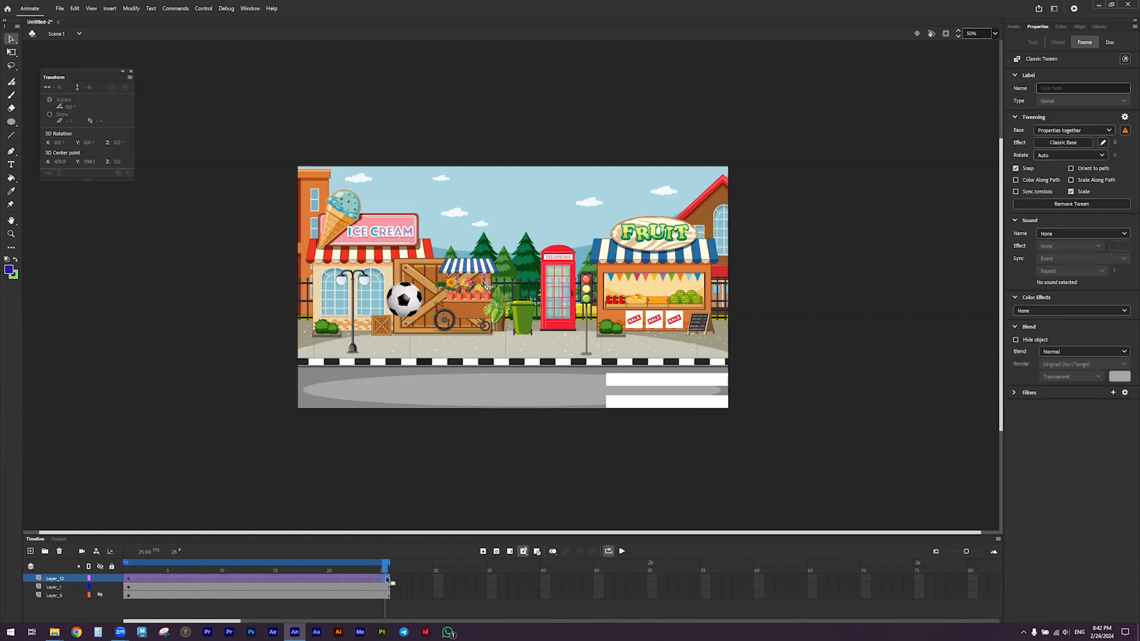
drag(415, 303, 477, 368)
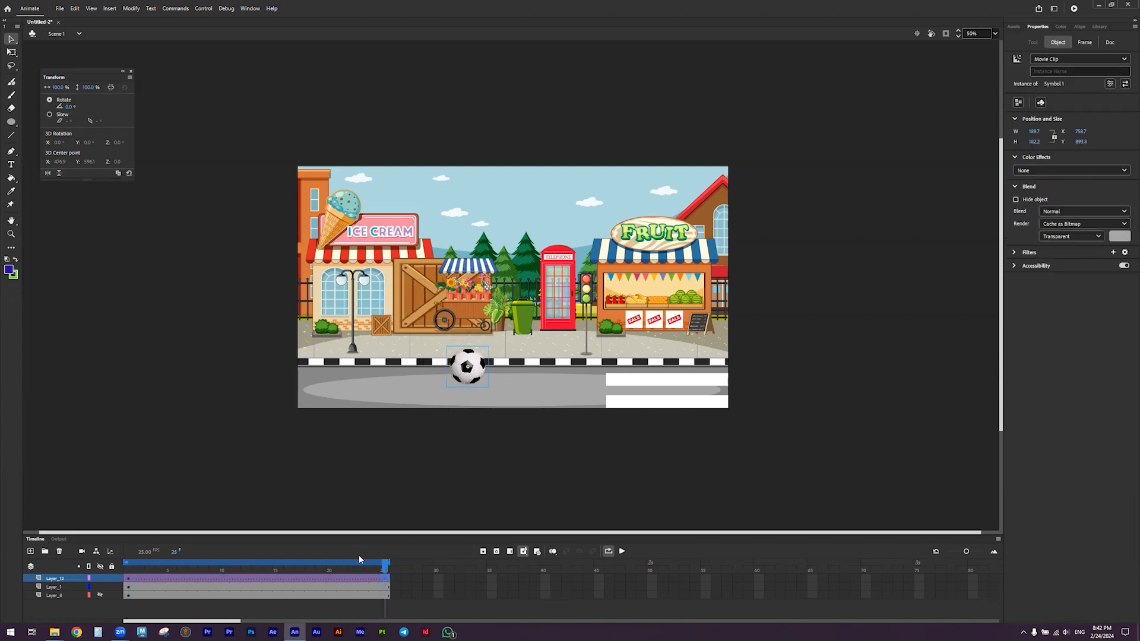
click(358, 573)
drag(359, 574, 194, 564)
click(620, 363)
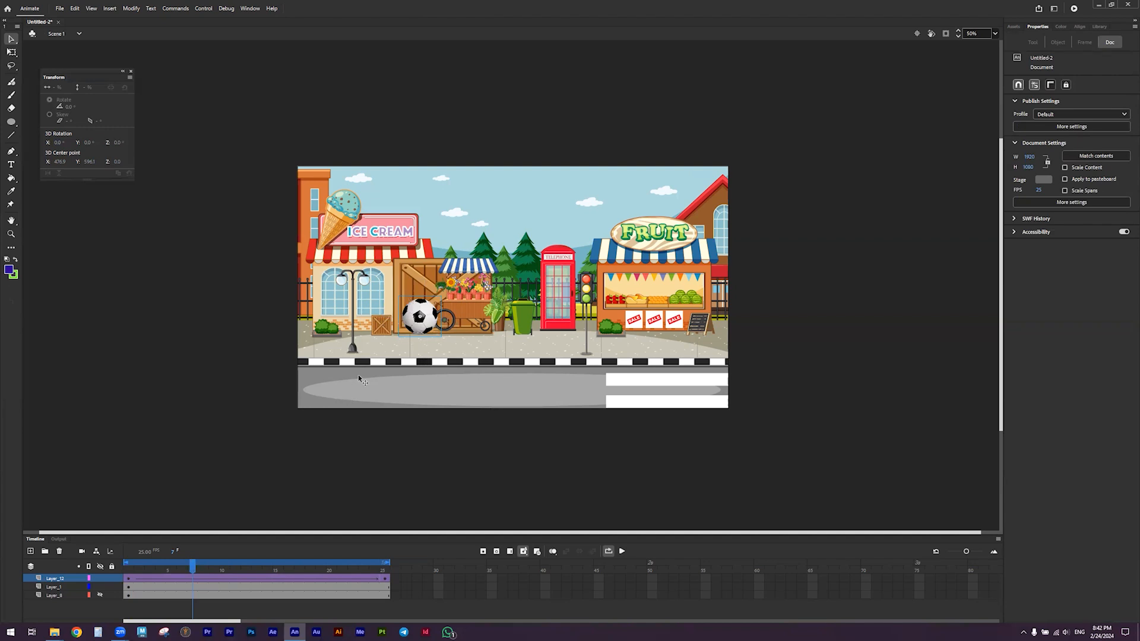
mouse_move(192, 567)
mouse_down()
mouse_move(142, 567)
mouse_move(182, 567)
mouse_up()
drag(319, 573, 91, 548)
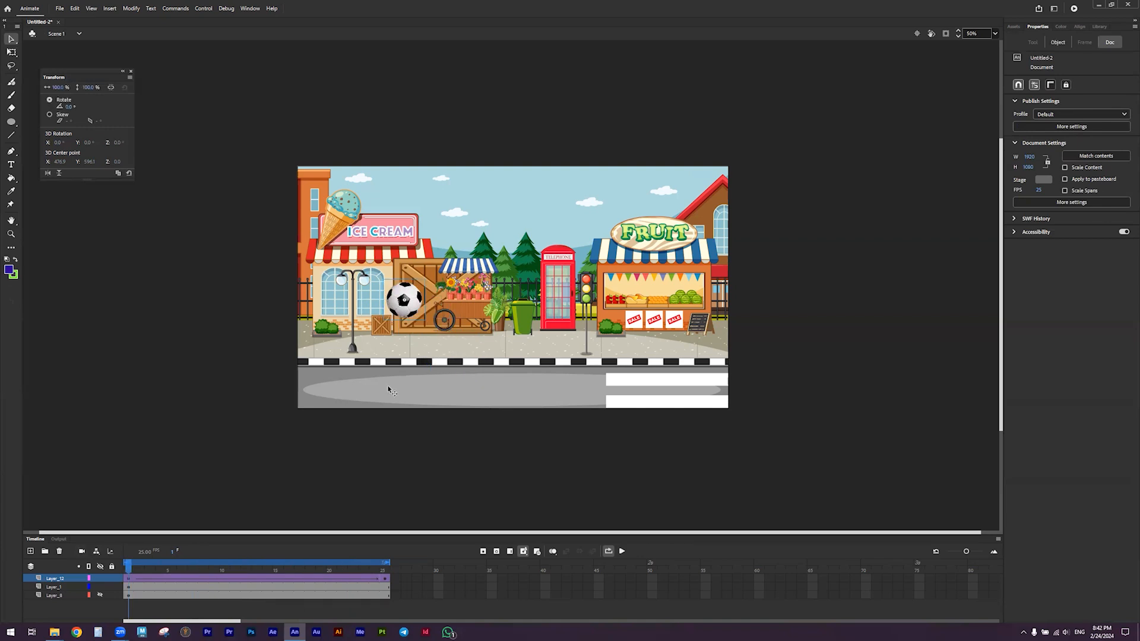